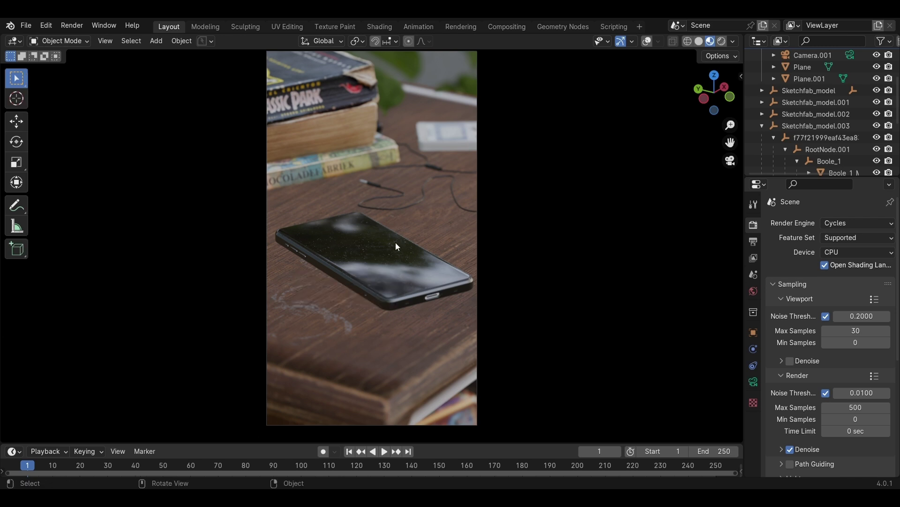
Step: Leave the camera view, then orbit and zoom around the nightstand to see its shelves
{"action": "middle_click_drag", "start_coordinate": [396, 242], "coordinate": [401, 352]}
{"action": "middle_click_drag", "start_coordinate": [376, 259], "coordinate": [364, 286]}
{"action": "scroll", "coordinate": [366, 263], "scroll_direction": "up", "scroll_amount": 3}
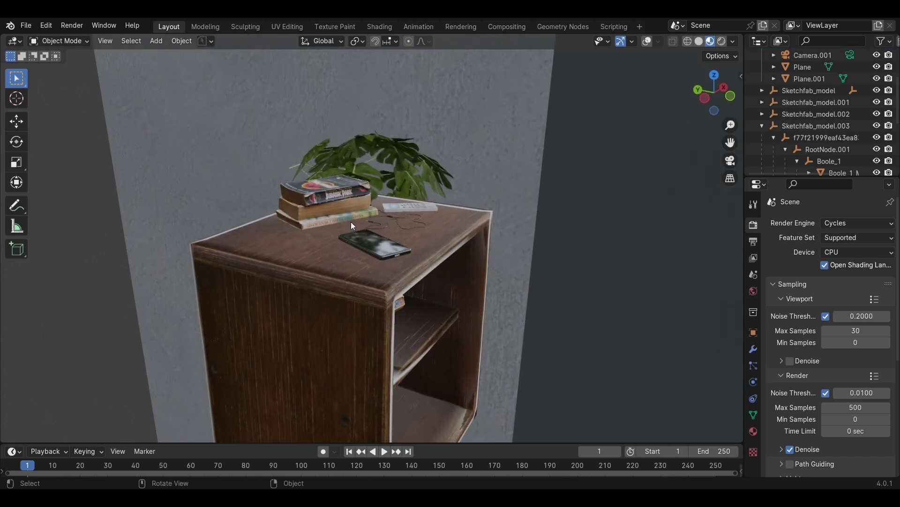
{"action": "middle_click_drag", "start_coordinate": [393, 269], "coordinate": [341, 196]}
{"action": "scroll", "coordinate": [380, 210], "scroll_direction": "up", "scroll_amount": 4}
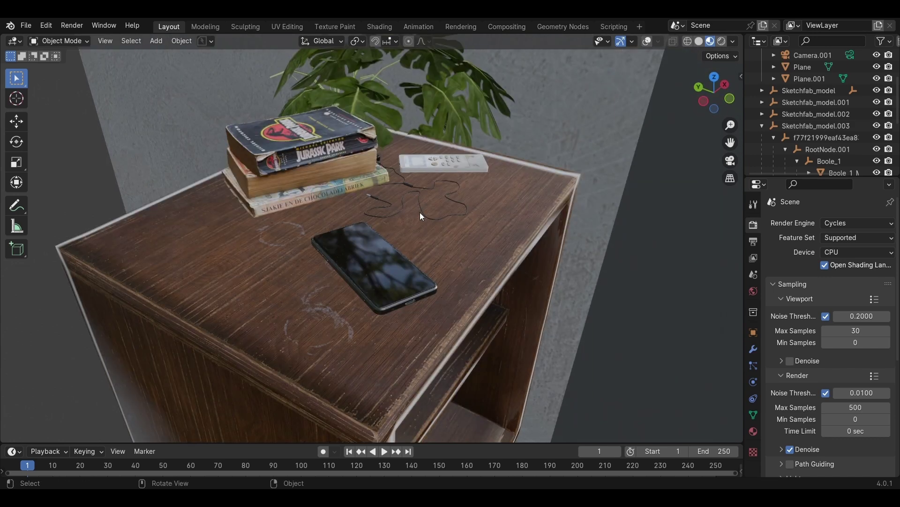
{"action": "mouse_move", "coordinate": [424, 213]}
{"action": "middle_mouse_down"}
{"action": "mouse_move", "coordinate": [415, 198]}
{"action": "mouse_move", "coordinate": [426, 227]}
{"action": "mouse_move", "coordinate": [428, 210]}
{"action": "middle_mouse_up"}
{"action": "scroll", "coordinate": [431, 195], "scroll_direction": "up", "scroll_amount": 6}
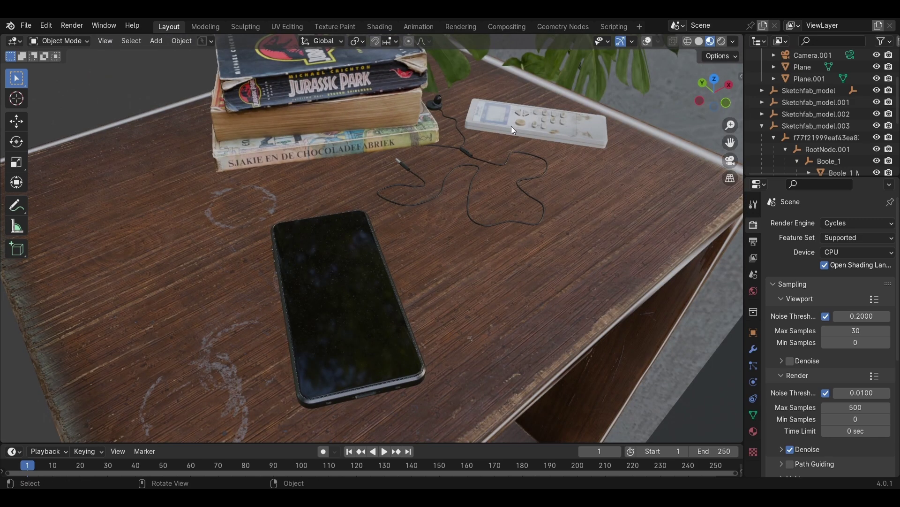
Step: Select and deselect the white remote, viewing the nightstand top from low, high and side angles
{"action": "left_click", "coordinate": [511, 126]}
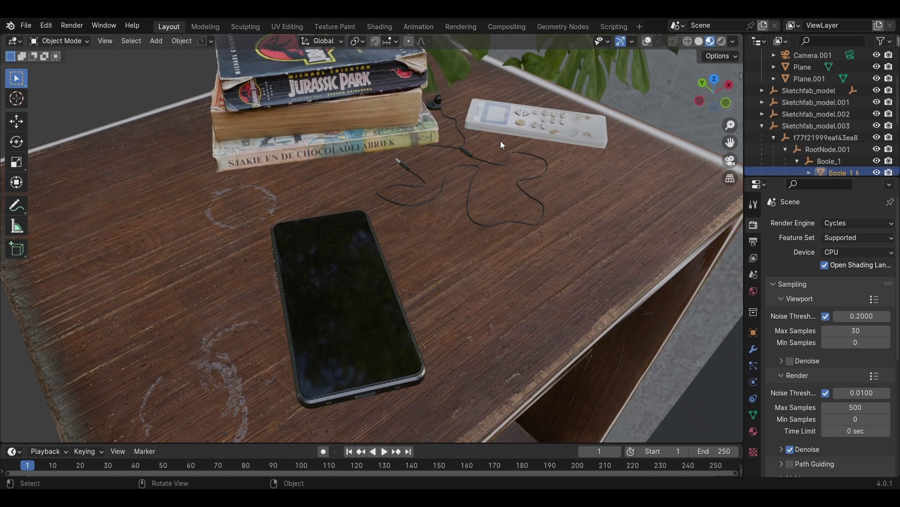
{"action": "middle_click_drag", "start_coordinate": [488, 215], "coordinate": [511, 134]}
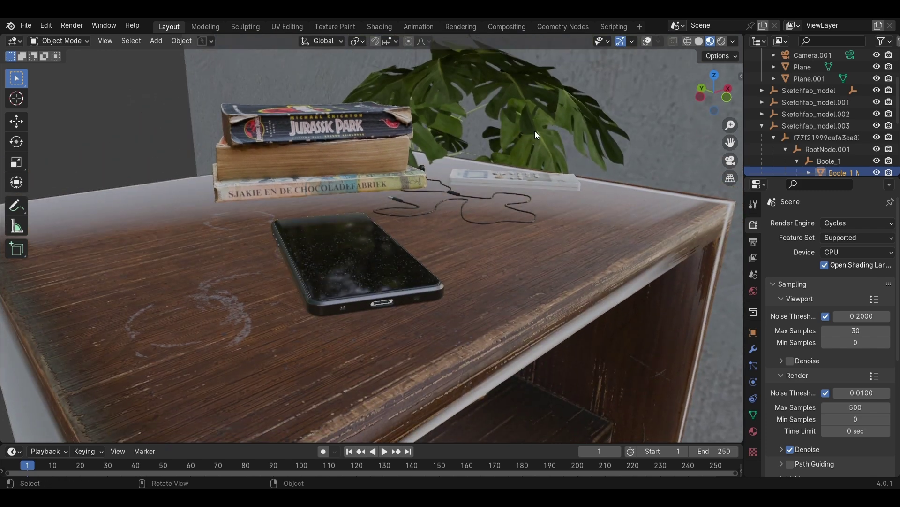
{"action": "key", "text": "alt+a"}
{"action": "middle_click_drag", "start_coordinate": [350, 292], "coordinate": [303, 308]}
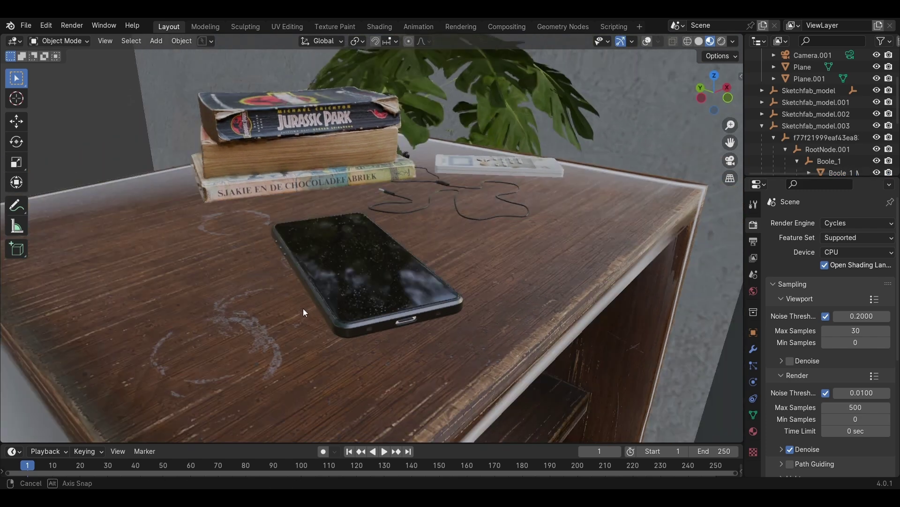
{"action": "scroll", "coordinate": [305, 310], "scroll_direction": "up", "scroll_amount": 3}
{"action": "scroll", "coordinate": [451, 283], "scroll_direction": "up", "scroll_amount": 3}
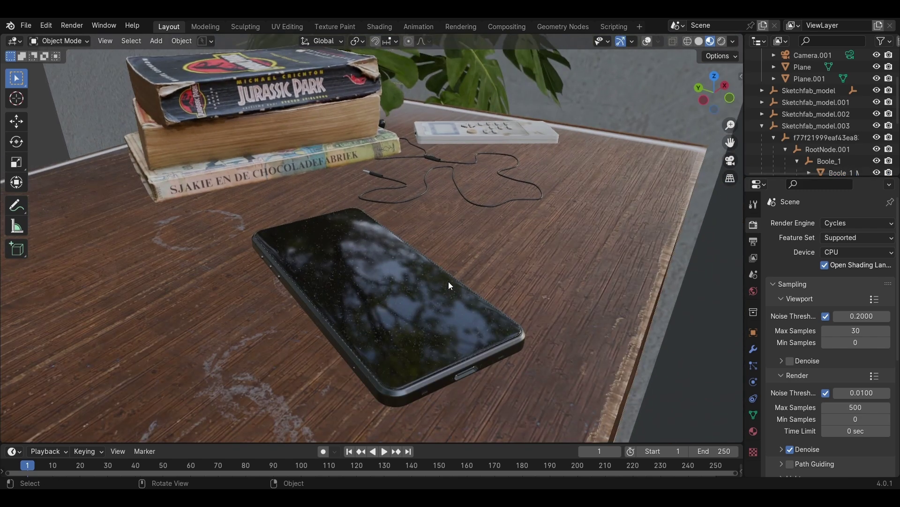
{"action": "middle_click_drag", "start_coordinate": [449, 280], "coordinate": [415, 273]}
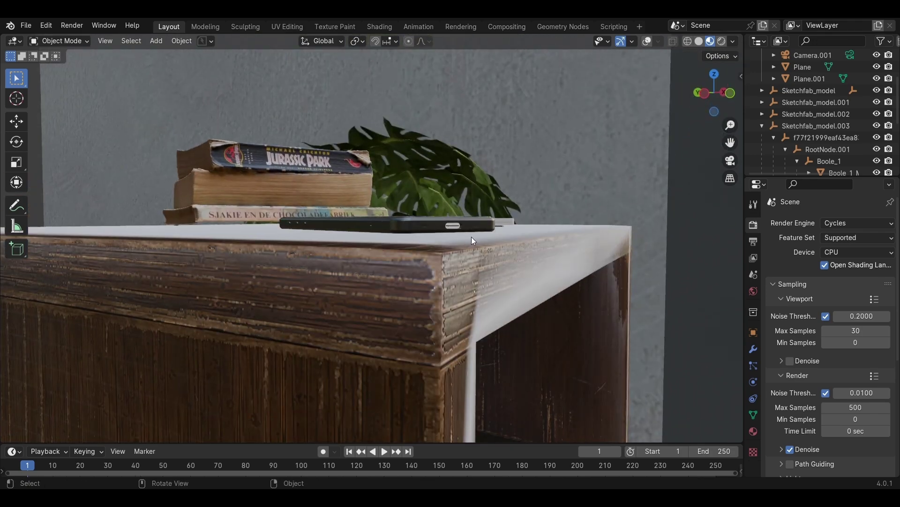
{"action": "middle_click_drag", "start_coordinate": [472, 236], "coordinate": [392, 242]}
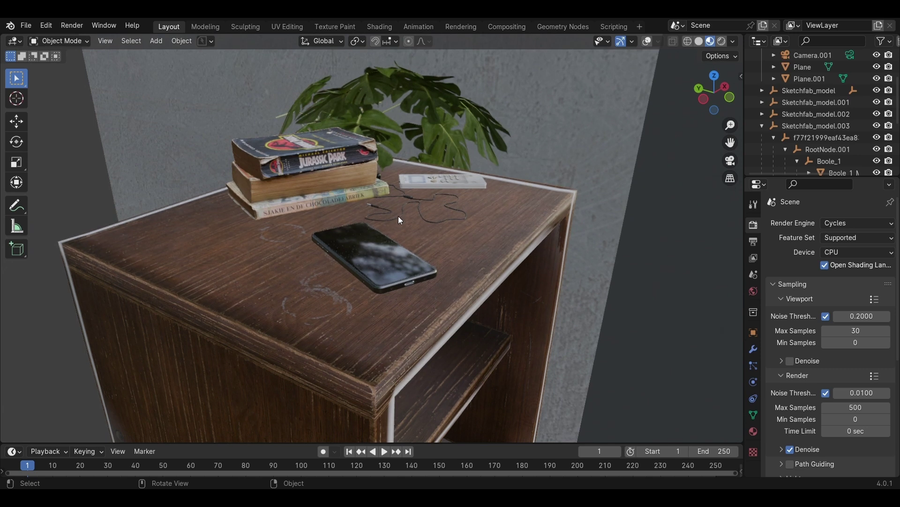
{"action": "middle_click_drag", "start_coordinate": [400, 219], "coordinate": [455, 136]}
Step: Select the wall planes Plane and Plane.001 and orbit around them behind the nightstand
{"action": "left_click", "coordinate": [381, 124]}
{"action": "middle_click_drag", "start_coordinate": [380, 124], "coordinate": [306, 154]}
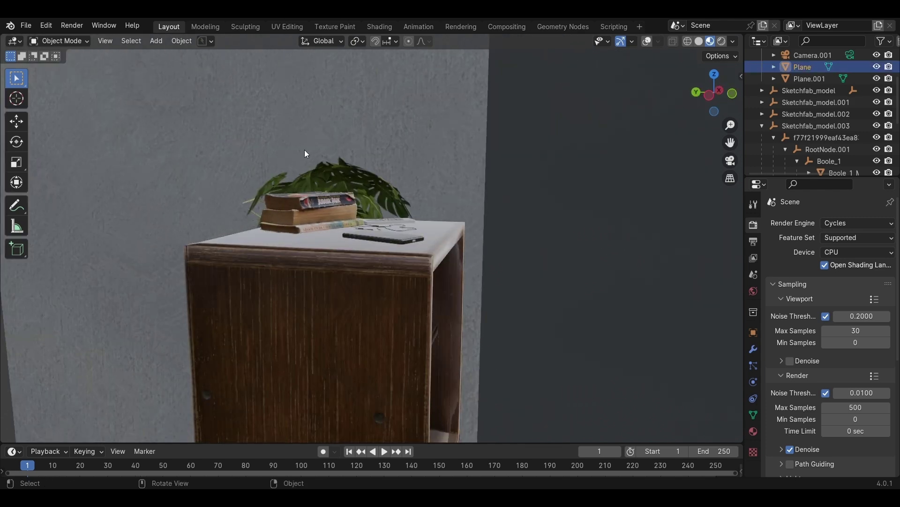
{"action": "middle_click_drag", "start_coordinate": [365, 227], "coordinate": [507, 162]}
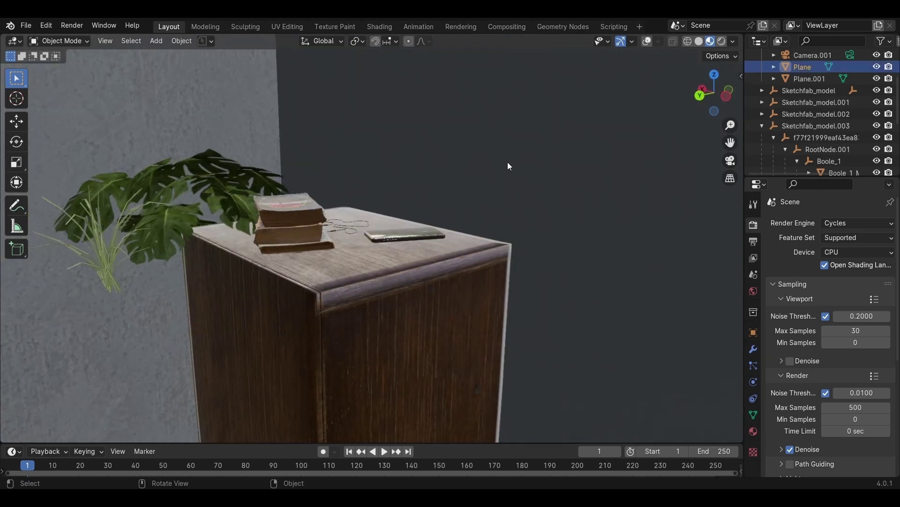
{"action": "left_click", "coordinate": [524, 220]}
{"action": "middle_click_drag", "start_coordinate": [524, 222], "coordinate": [428, 270]}
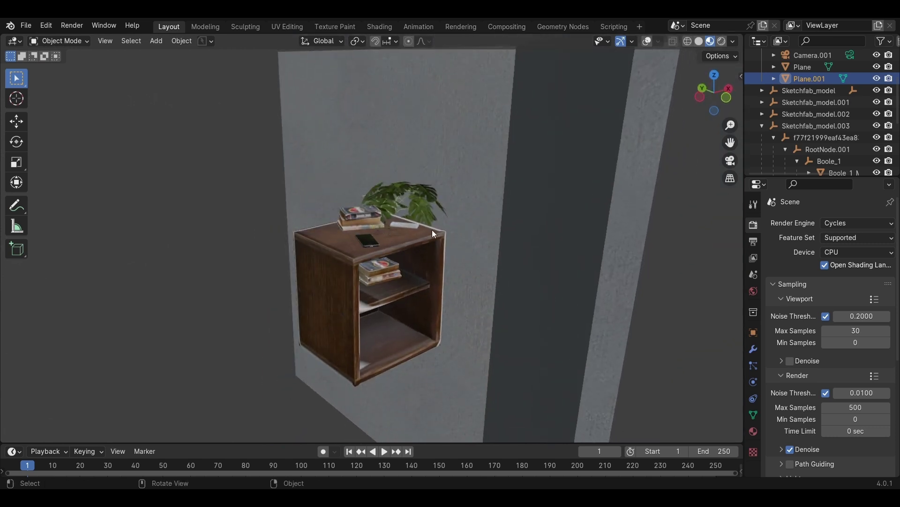
{"action": "middle_click_drag", "start_coordinate": [432, 230], "coordinate": [396, 187]}
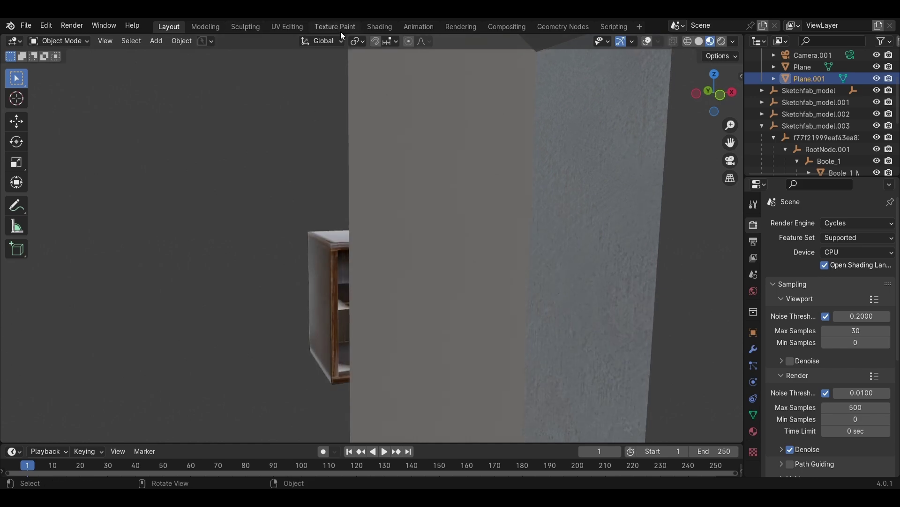
Step: In the Shading workspace, show World nodes and select the GSG_HC015_A007_Creative_Space_05.exr Environment Texture
{"action": "left_click", "coordinate": [376, 26]}
{"action": "left_click", "coordinate": [251, 242]}
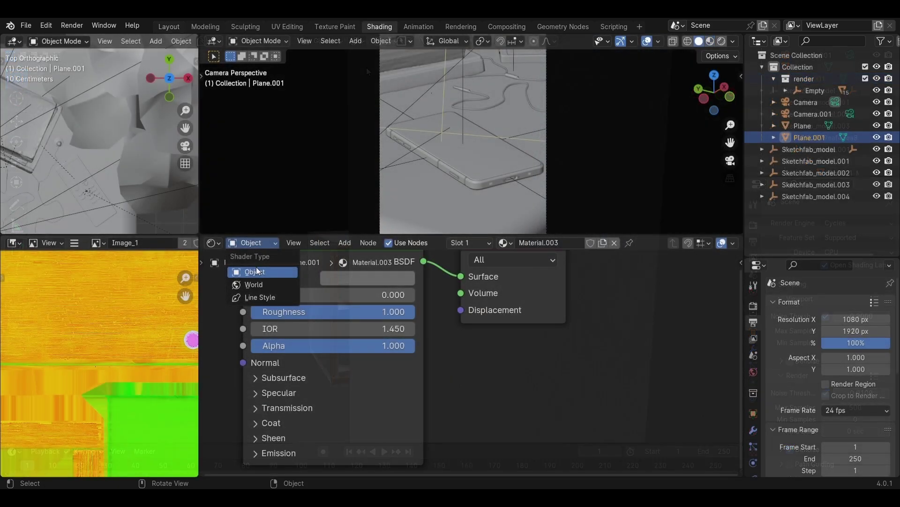
{"action": "left_click", "coordinate": [254, 285]}
{"action": "scroll", "coordinate": [447, 288], "scroll_direction": "up", "scroll_amount": 5}
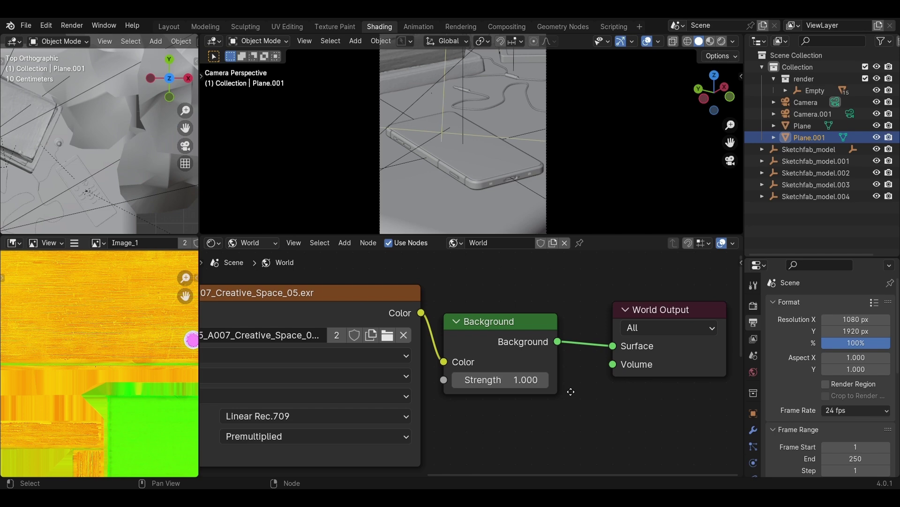
{"action": "middle_click_drag", "start_coordinate": [447, 288], "coordinate": [472, 300]}
{"action": "left_click", "coordinate": [451, 306]}
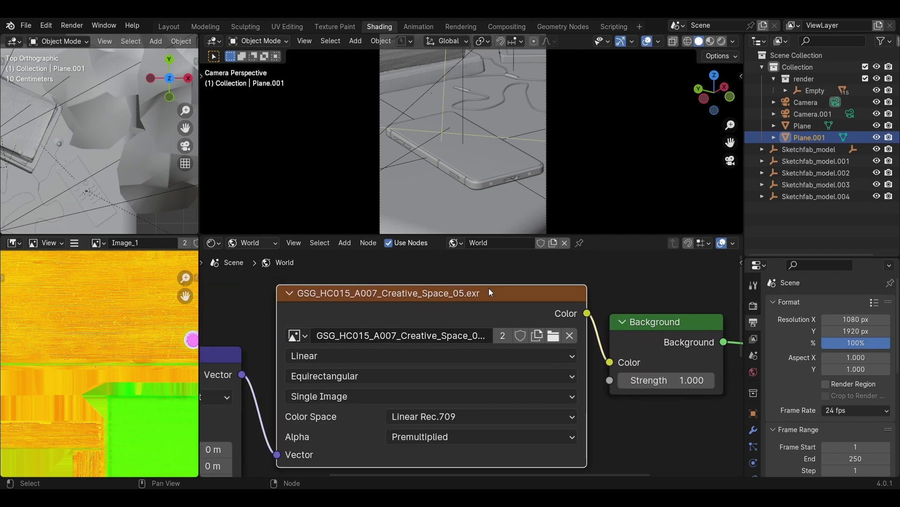
Step: Preview the HDRI-lit scene in Material Preview with a taller 3D viewport
{"action": "key", "text": "z"}
{"action": "middle_click_drag", "start_coordinate": [425, 117], "coordinate": [438, 226]}
{"action": "left_click_drag", "start_coordinate": [427, 235], "coordinate": [426, 371]}
{"action": "middle_click_drag", "start_coordinate": [426, 345], "coordinate": [290, 213]}
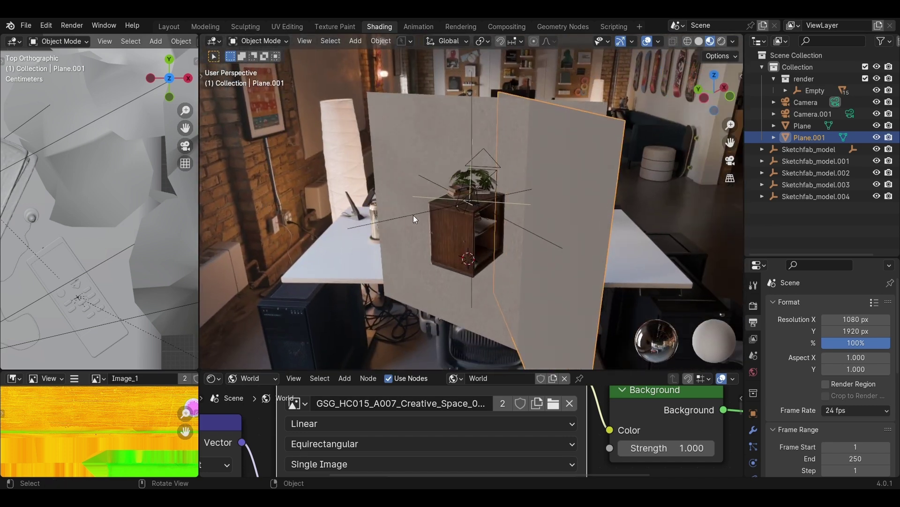
Step: Select the Camera, orbit around the lit shelf, and return to the 1080 × 1920 camera view
{"action": "middle_click_drag", "start_coordinate": [414, 216], "coordinate": [566, 255]}
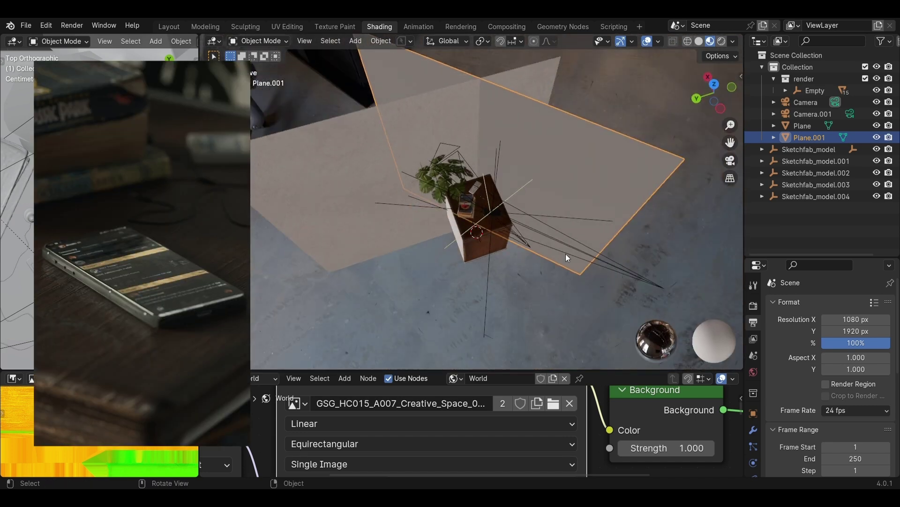
{"action": "left_click", "coordinate": [559, 249]}
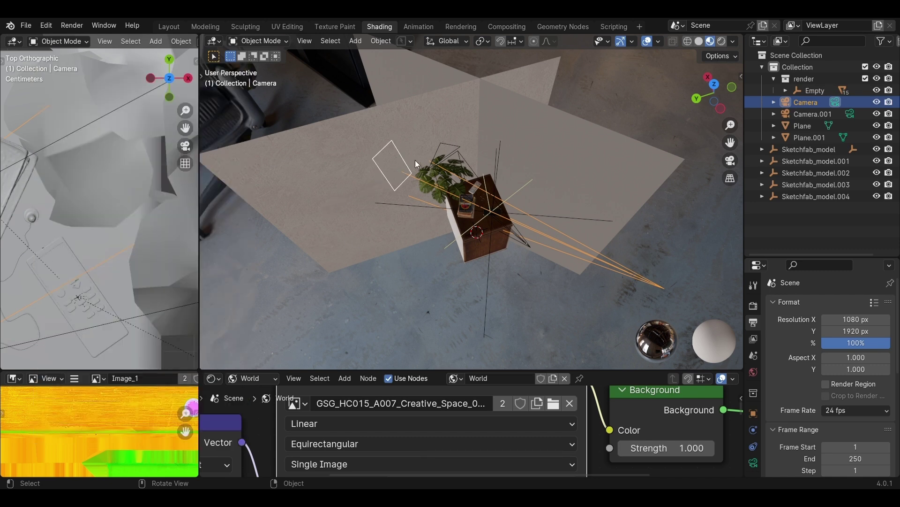
{"action": "middle_click_drag", "start_coordinate": [465, 212], "coordinate": [383, 187]}
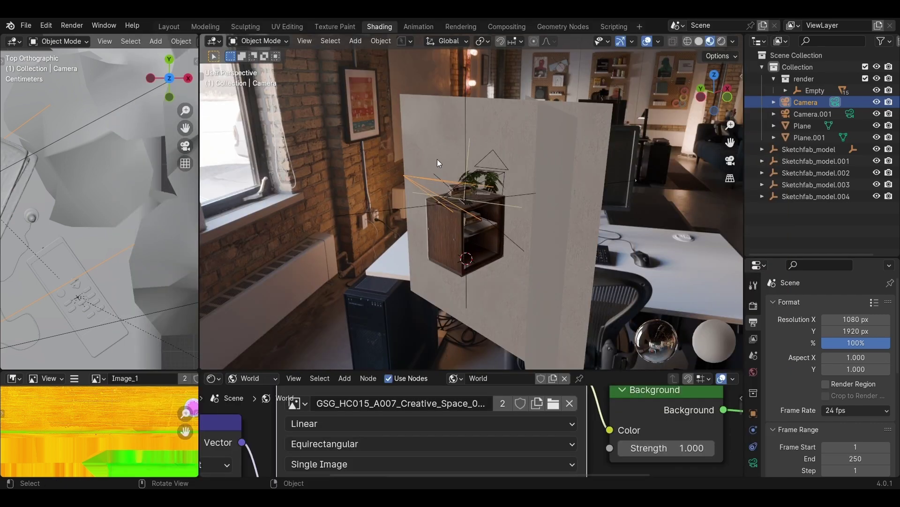
{"action": "middle_click_drag", "start_coordinate": [438, 163], "coordinate": [418, 167]}
{"action": "middle_click_drag", "start_coordinate": [452, 193], "coordinate": [442, 156], "text": "ctrl"}
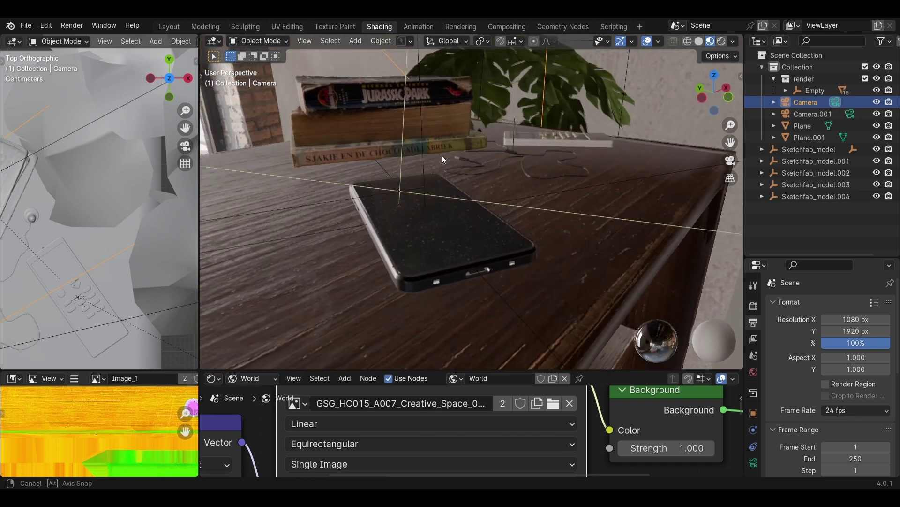
{"action": "key", "text": "KP_0"}
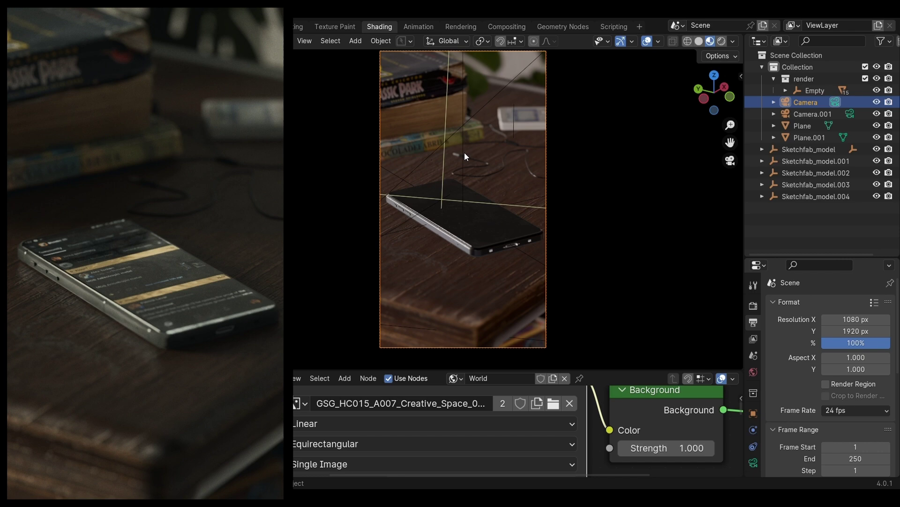
Step: Toggle out of and back into camera view, then orbit out and select the table, Object_2
{"action": "key", "text": "KP_0"}
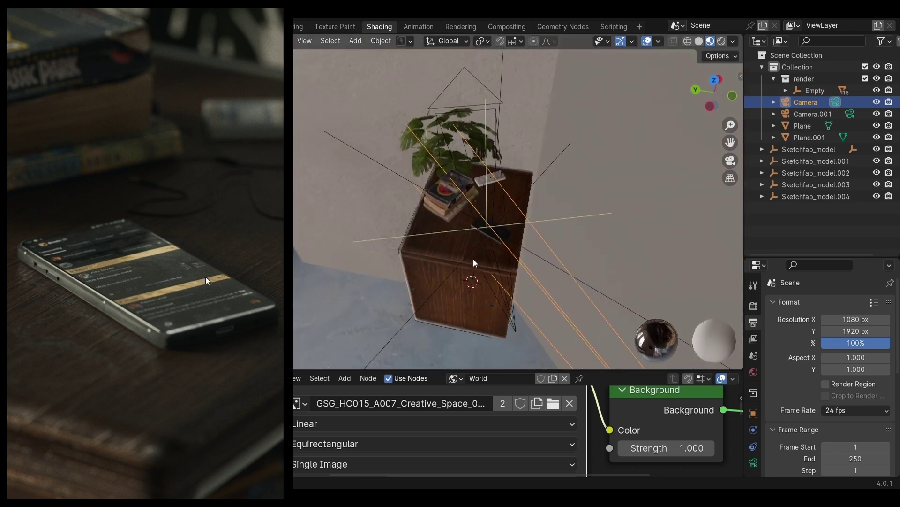
{"action": "middle_click_drag", "start_coordinate": [475, 263], "coordinate": [451, 228]}
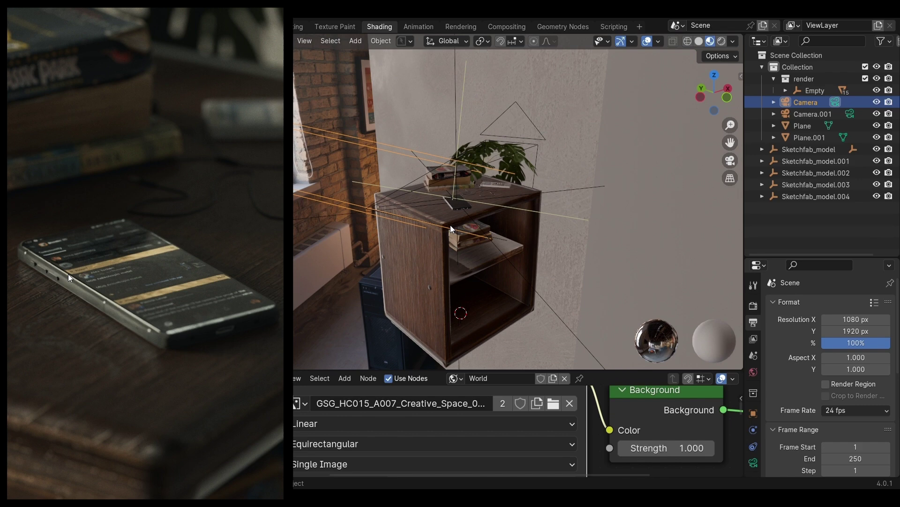
{"action": "key", "text": "KP_0"}
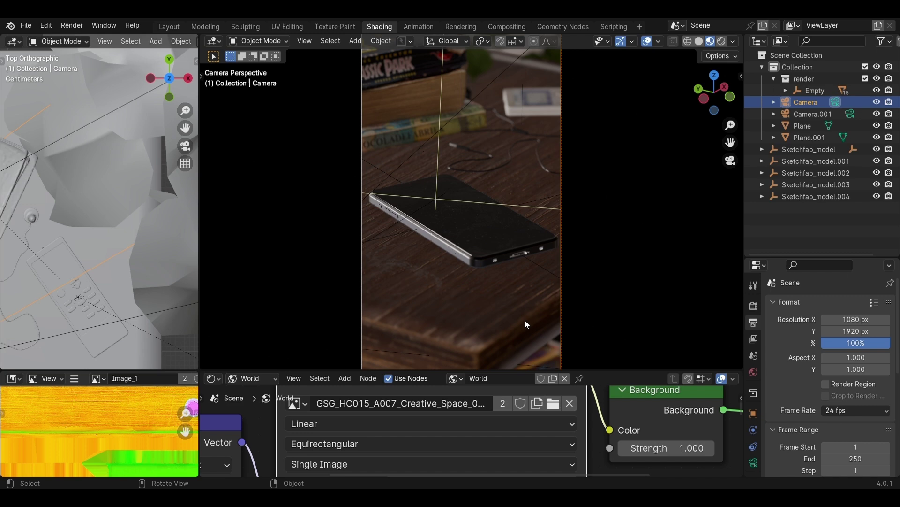
{"action": "middle_click_drag", "start_coordinate": [528, 222], "coordinate": [384, 345]}
{"action": "left_click", "coordinate": [353, 281]}
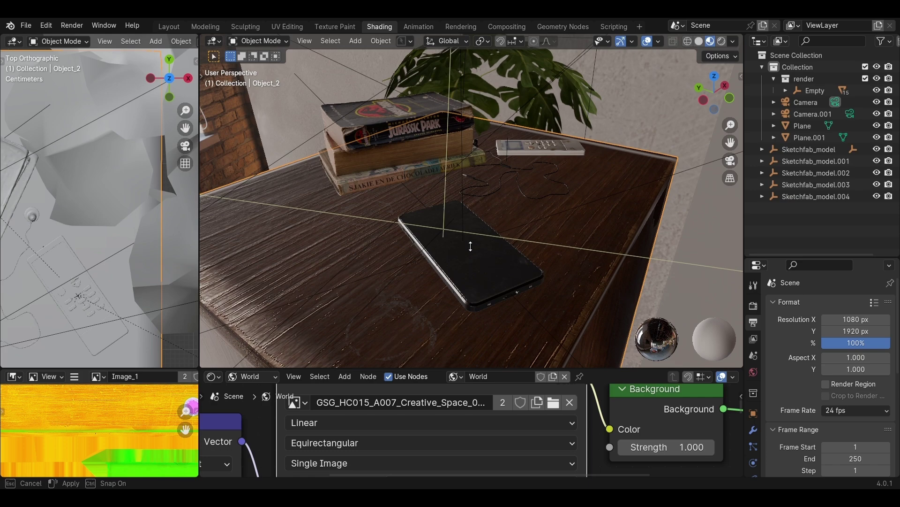
Step: Enlarge the shader editor, switch it from World to Object nodes, and maximize it
{"action": "left_click_drag", "start_coordinate": [471, 373], "coordinate": [471, 226]}
{"action": "left_click", "coordinate": [261, 231]}
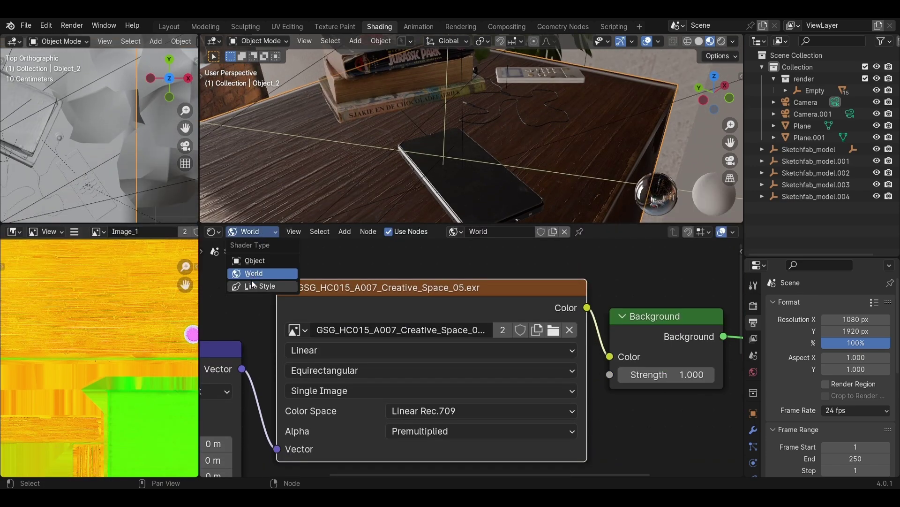
{"action": "left_click", "coordinate": [254, 262]}
{"action": "key", "text": "ctrl+space"}
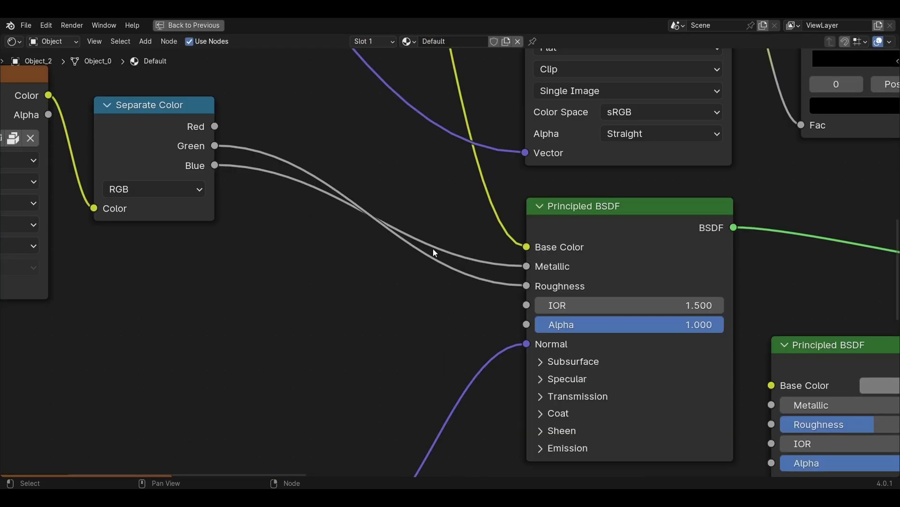
Step: Inspect the smudge texture, Color Ramp, Principled BSDFs and Mix Shader, then restore the layout
{"action": "middle_click_drag", "start_coordinate": [432, 247], "coordinate": [436, 396], "text": "ctrl"}
{"action": "middle_click_drag", "start_coordinate": [651, 370], "coordinate": [450, 324]}
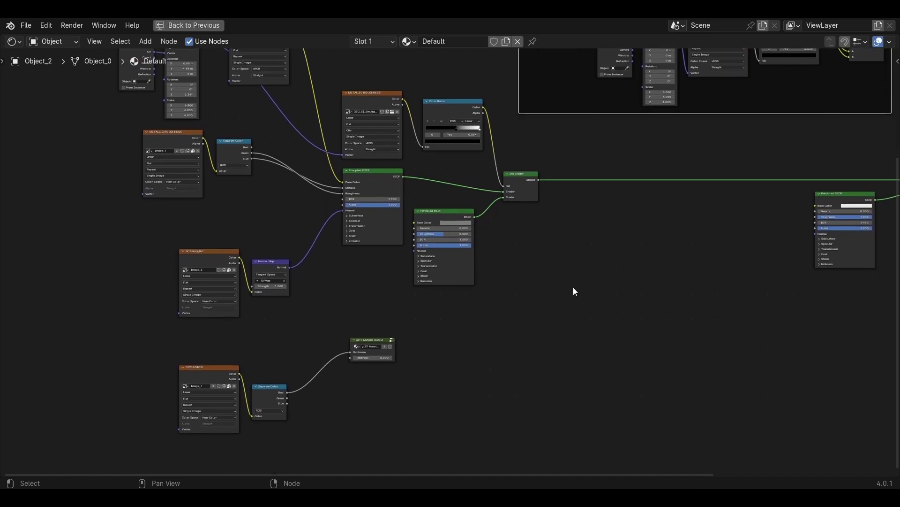
{"action": "middle_click_drag", "start_coordinate": [573, 287], "coordinate": [553, 363]}
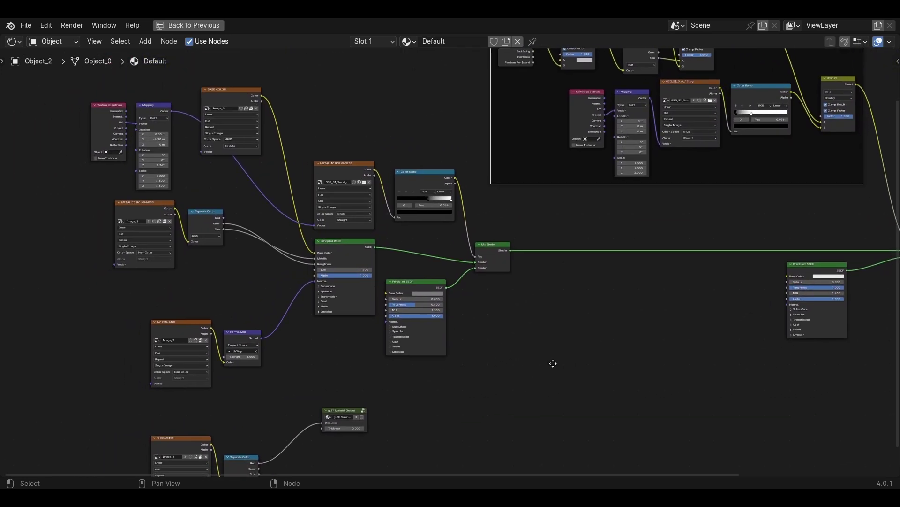
{"action": "middle_click_drag", "start_coordinate": [481, 358], "coordinate": [555, 209], "text": "ctrl"}
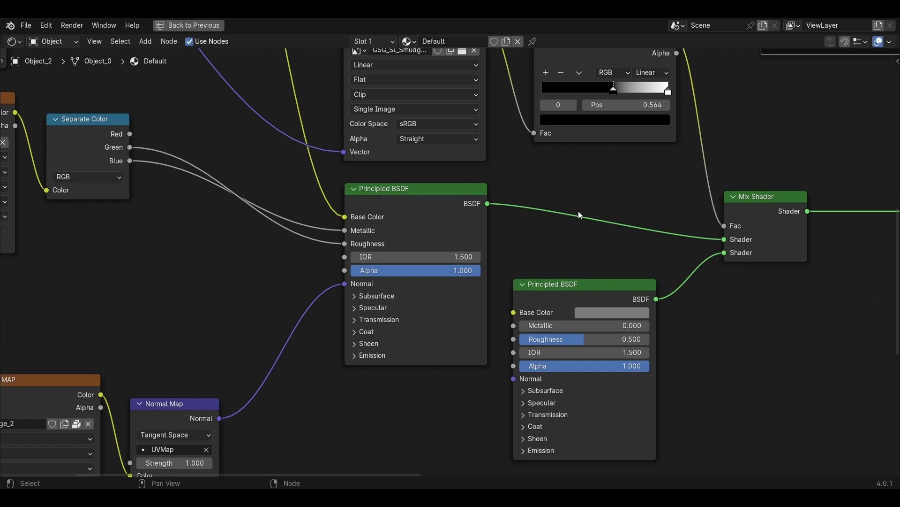
{"action": "middle_click_drag", "start_coordinate": [584, 209], "coordinate": [570, 273], "text": "ctrl"}
{"action": "middle_click_drag", "start_coordinate": [532, 243], "coordinate": [438, 280]}
{"action": "middle_click_drag", "start_coordinate": [379, 264], "coordinate": [481, 308]}
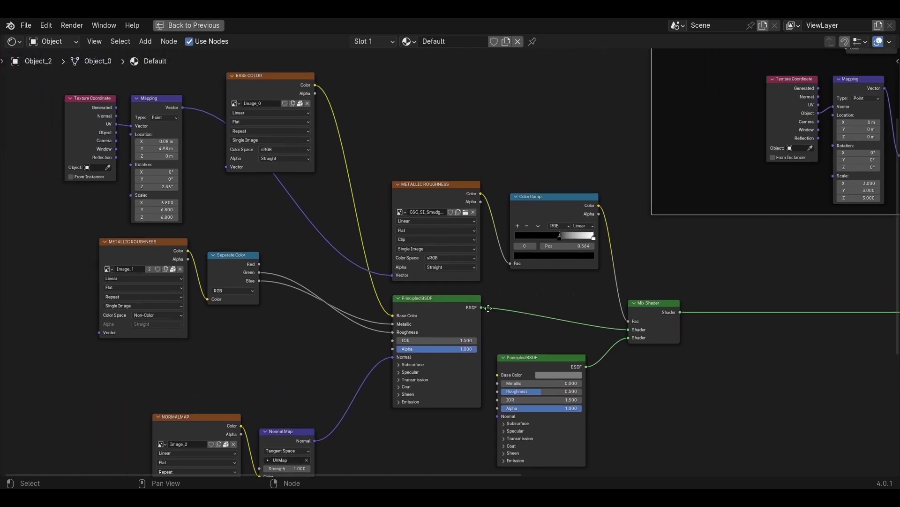
{"action": "middle_click_drag", "start_coordinate": [418, 188], "coordinate": [435, 196], "text": "ctrl"}
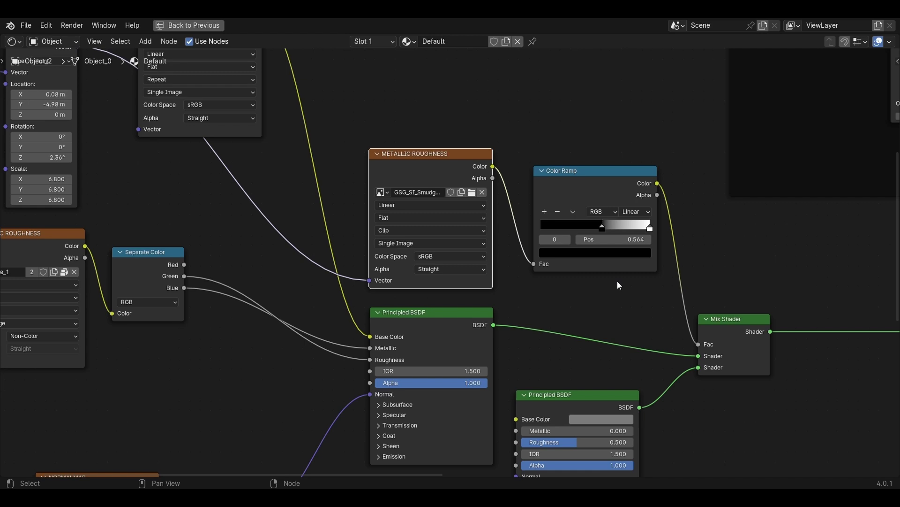
{"action": "middle_click_drag", "start_coordinate": [617, 280], "coordinate": [413, 199]}
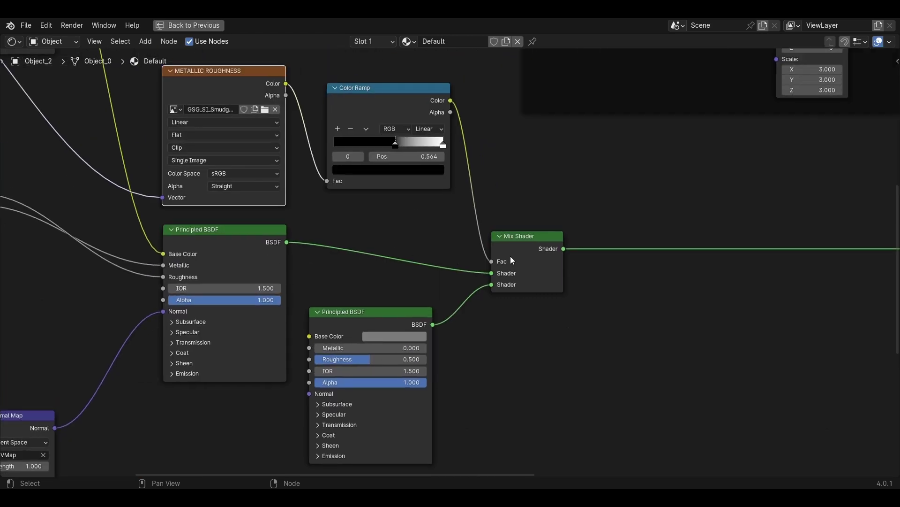
{"action": "left_click", "coordinate": [392, 320]}
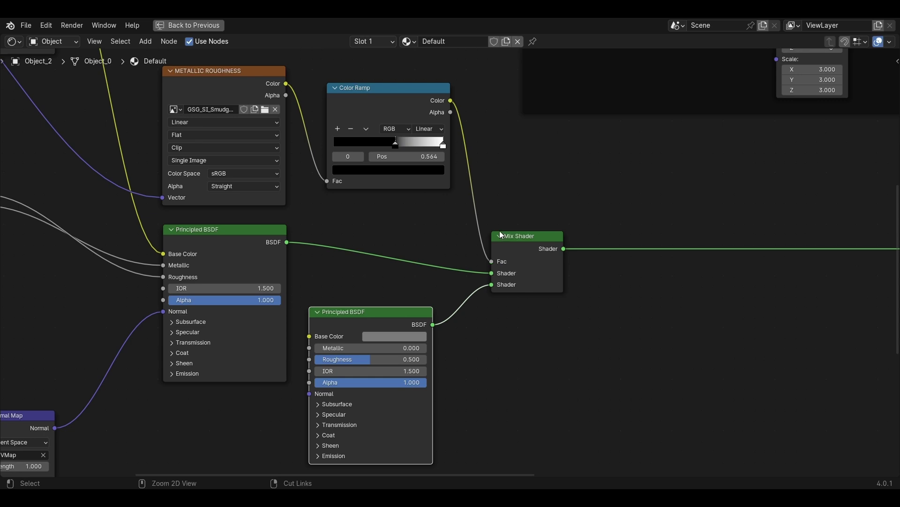
{"action": "key", "text": "ctrl+space"}
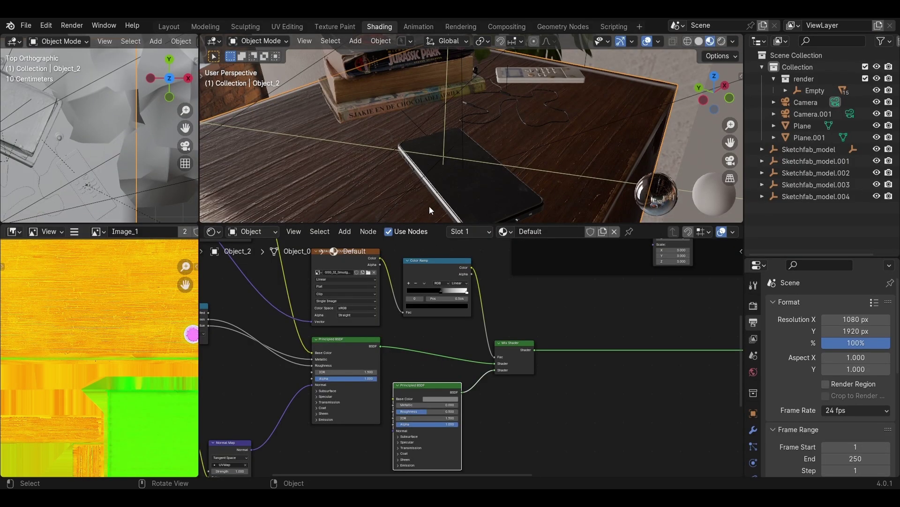
Step: Pan the 3D view toward the phone at the table edge
{"action": "middle_click_drag", "start_coordinate": [429, 203], "coordinate": [461, 165], "text": "shift"}
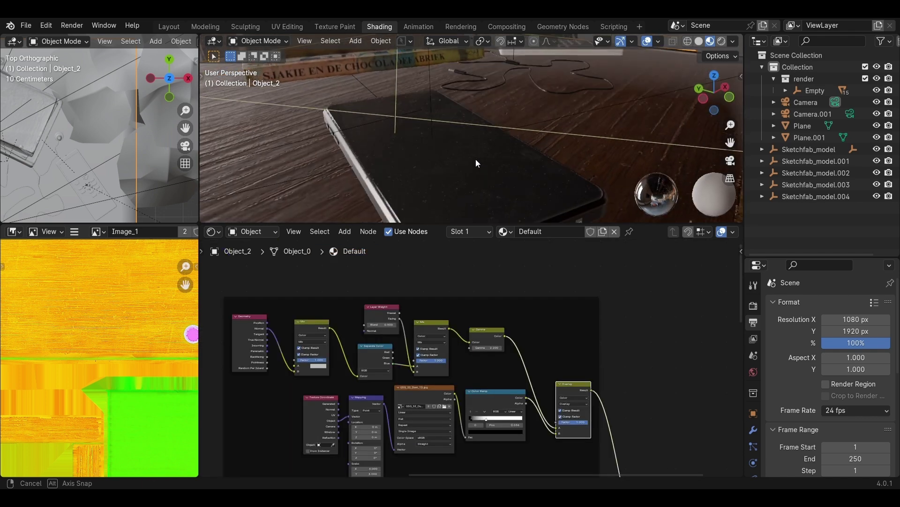
Step: Maximize the shader editor and move the GSG_SI_Dust_13.jpg image node slightly down
{"action": "middle_click_drag", "start_coordinate": [429, 176], "coordinate": [416, 144]}
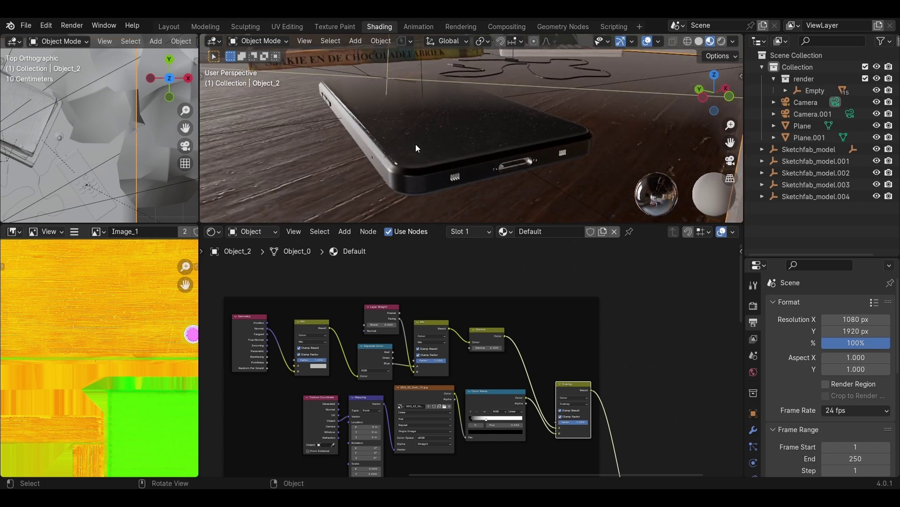
{"action": "key", "text": "ctrl+space"}
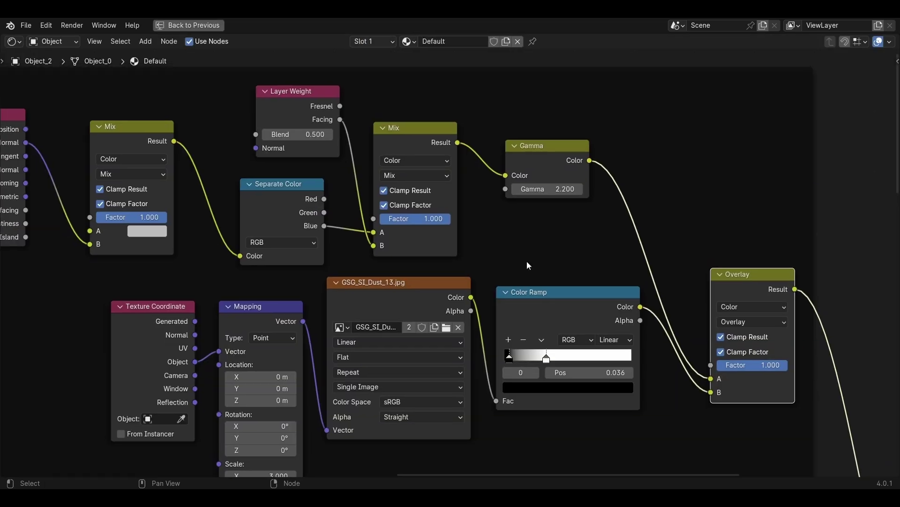
{"action": "scroll", "coordinate": [528, 268], "scroll_direction": "down", "scroll_amount": 2}
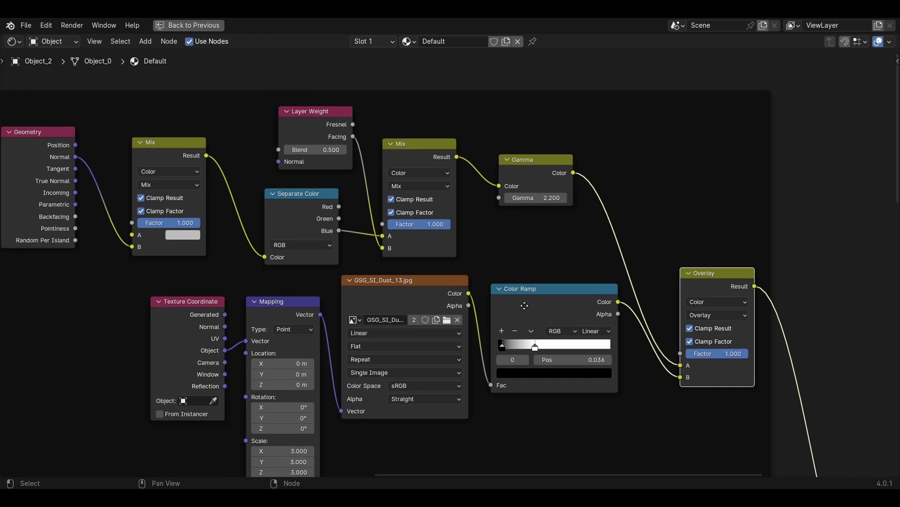
{"action": "middle_click_drag", "start_coordinate": [514, 310], "coordinate": [563, 287]}
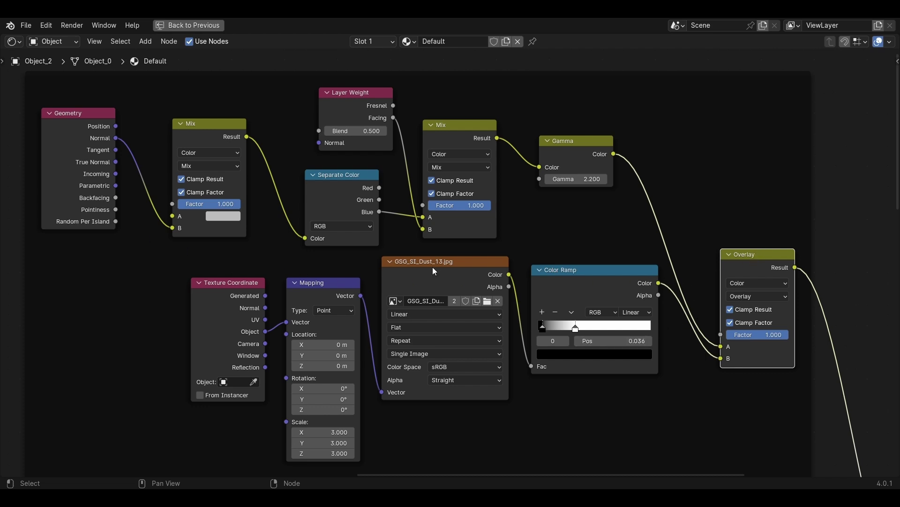
{"action": "left_click", "coordinate": [440, 287]}
{"action": "left_click_drag", "start_coordinate": [443, 297], "coordinate": [442, 313]}
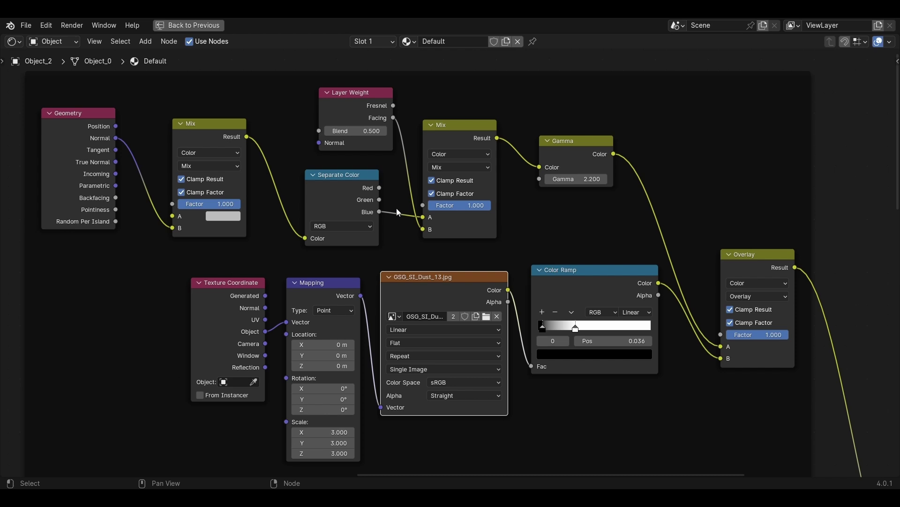
Step: Nudge the Layer Weight node left and the Gamma node up and left
{"action": "left_click_drag", "start_coordinate": [357, 117], "coordinate": [348, 122]}
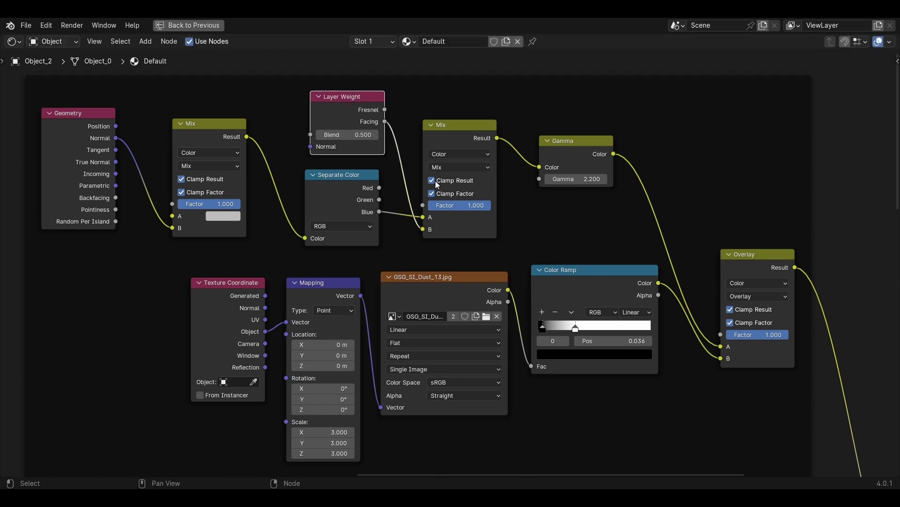
{"action": "middle_click_drag", "start_coordinate": [487, 221], "coordinate": [479, 193]}
{"action": "left_click", "coordinate": [559, 136]}
{"action": "left_click_drag", "start_coordinate": [566, 121], "coordinate": [549, 110]}
Step: Reposition the Texture Coordinate, Mapping, Color Ramp and Overlay nodes, then restore the layout
{"action": "middle_click_drag", "start_coordinate": [560, 218], "coordinate": [574, 193]}
{"action": "left_click", "coordinate": [462, 228]}
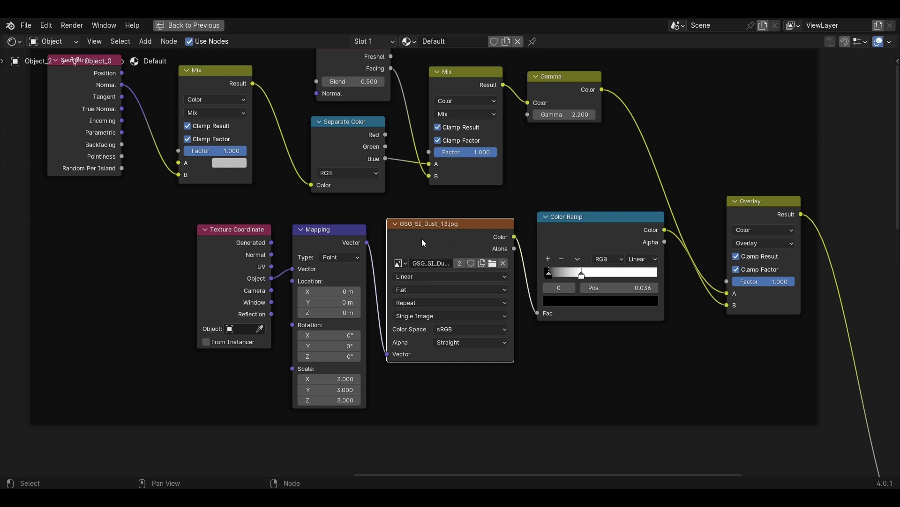
{"action": "left_click_drag", "start_coordinate": [182, 233], "coordinate": [378, 248]}
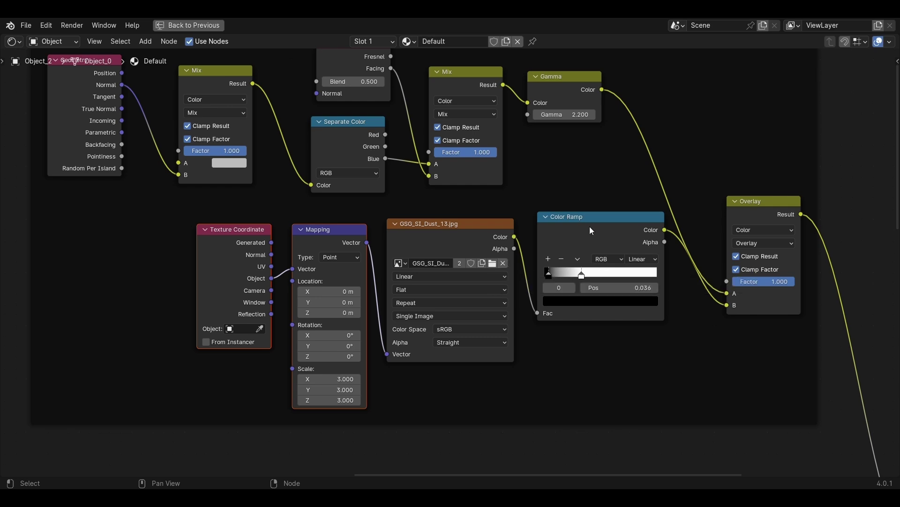
{"action": "left_click_drag", "start_coordinate": [653, 224], "coordinate": [654, 230]}
{"action": "left_click_drag", "start_coordinate": [747, 209], "coordinate": [733, 188]}
{"action": "middle_click_drag", "start_coordinate": [744, 306], "coordinate": [508, 268]}
{"action": "scroll", "coordinate": [511, 309], "scroll_direction": "down", "scroll_amount": 5}
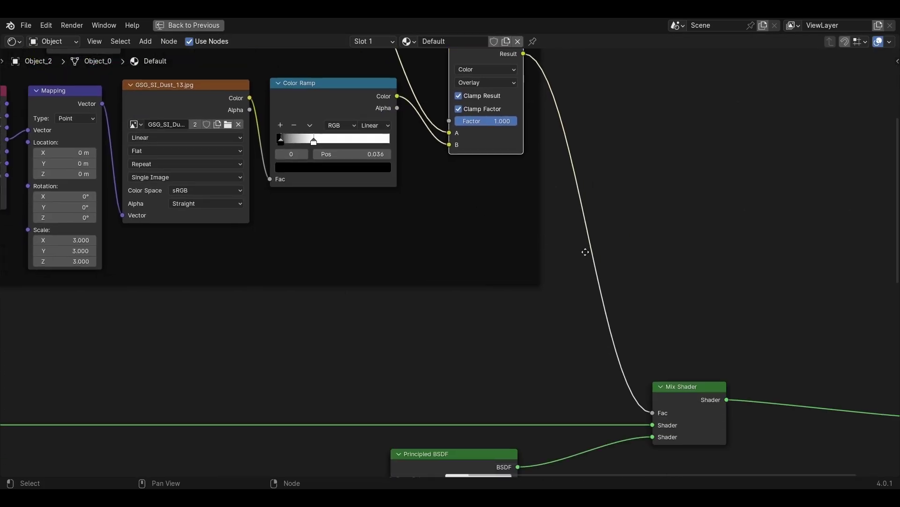
{"action": "key", "text": "ctrl"}
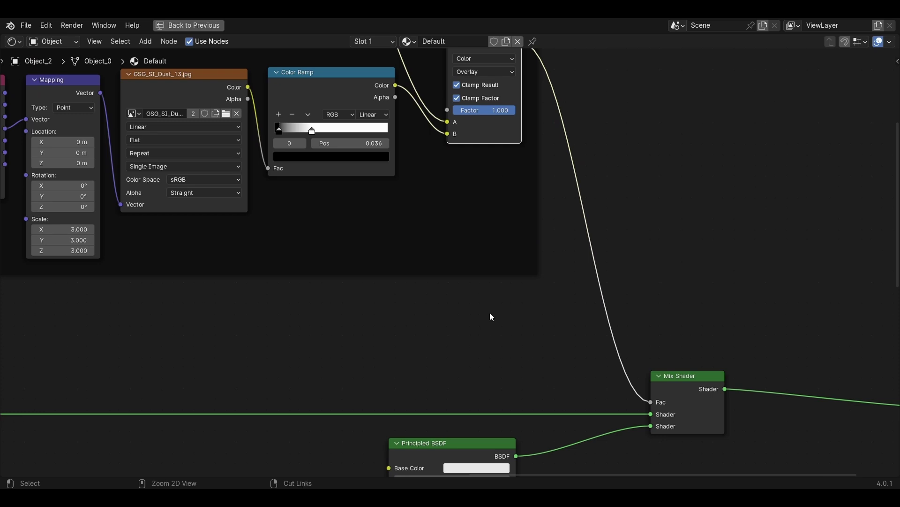
{"action": "key", "text": "ctrl+space"}
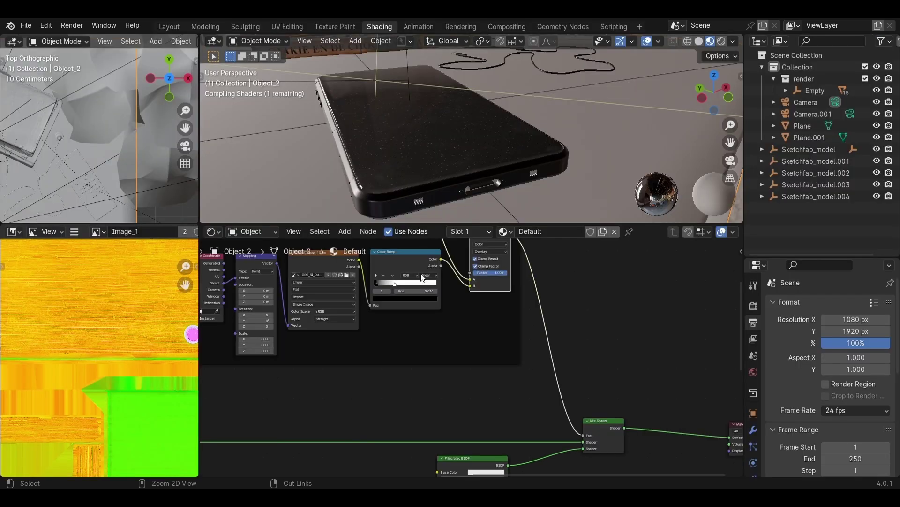
Step: Isolate the screen glass, glass.001, in local view and bring its dust texture nodes into view
{"action": "left_click", "coordinate": [440, 162]}
{"action": "key", "text": "KP_Divide"}
{"action": "middle_click_drag", "start_coordinate": [475, 154], "coordinate": [500, 159]}
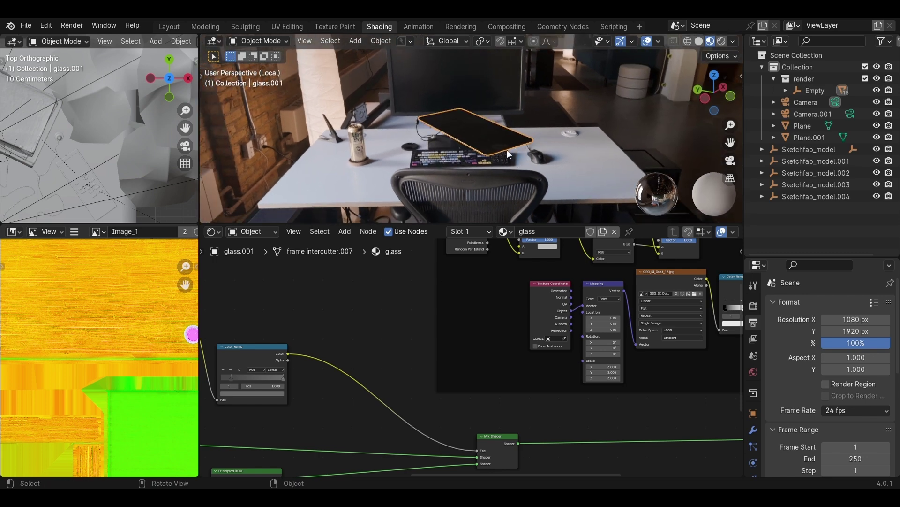
{"action": "scroll", "coordinate": [507, 150], "scroll_direction": "up", "scroll_amount": 5}
{"action": "middle_click_drag", "start_coordinate": [703, 272], "coordinate": [464, 300]}
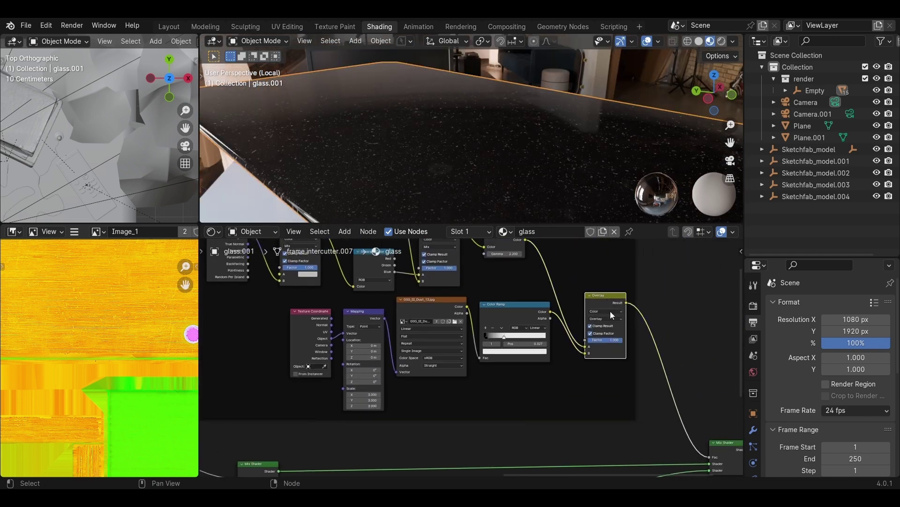
{"action": "scroll", "coordinate": [647, 375], "scroll_direction": "down", "scroll_amount": 2}
Step: Unlink the Overlay from the Mix Shader factor and route the Principled BSDF toward Material Output
{"action": "left_click_drag", "start_coordinate": [671, 434], "coordinate": [655, 417]}
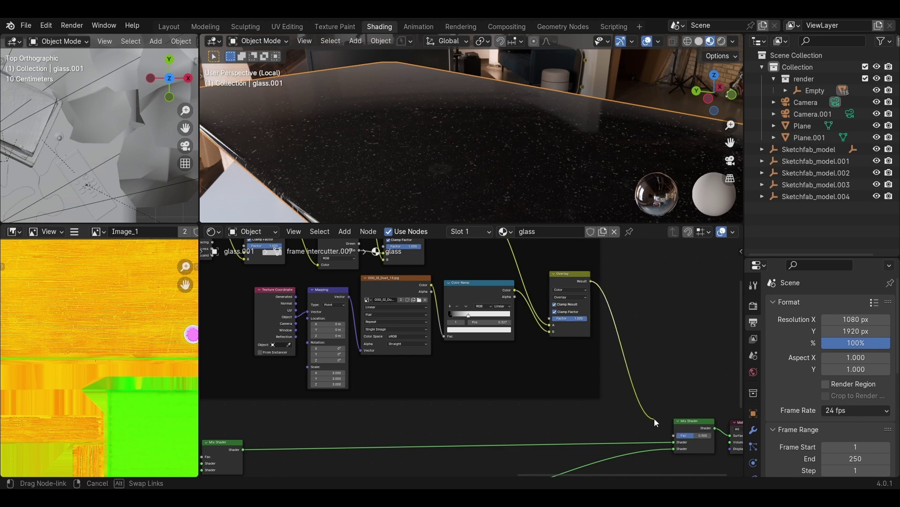
{"action": "middle_click_drag", "start_coordinate": [654, 418], "coordinate": [609, 336]}
{"action": "left_click", "coordinate": [336, 424]}
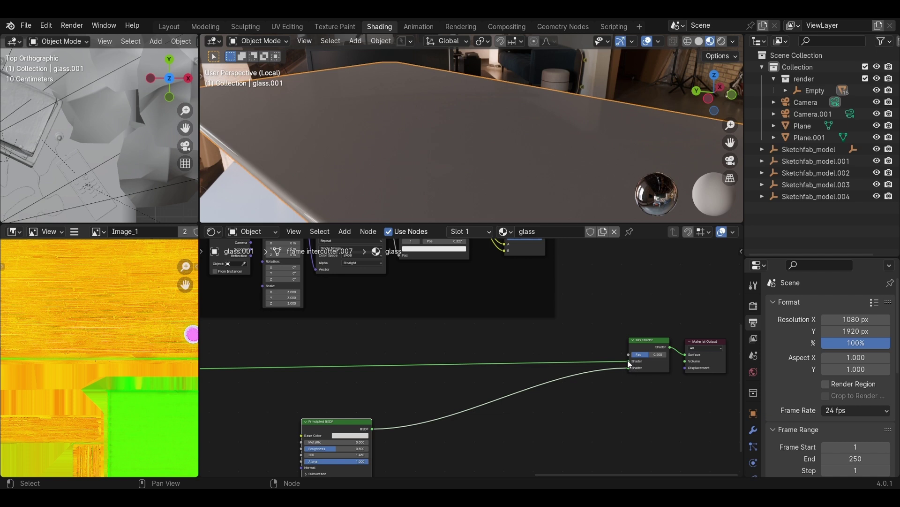
{"action": "left_click_drag", "start_coordinate": [628, 361], "coordinate": [688, 360]}
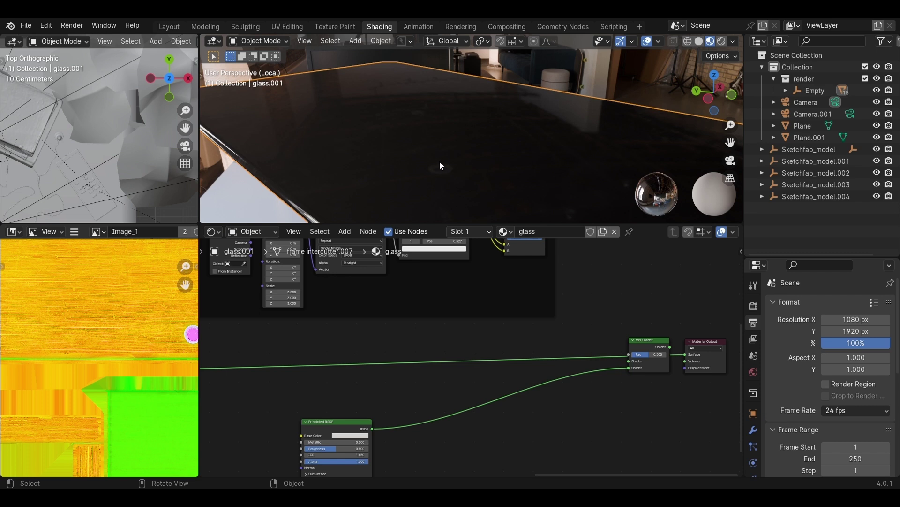
{"action": "middle_click_drag", "start_coordinate": [382, 338], "coordinate": [415, 366]}
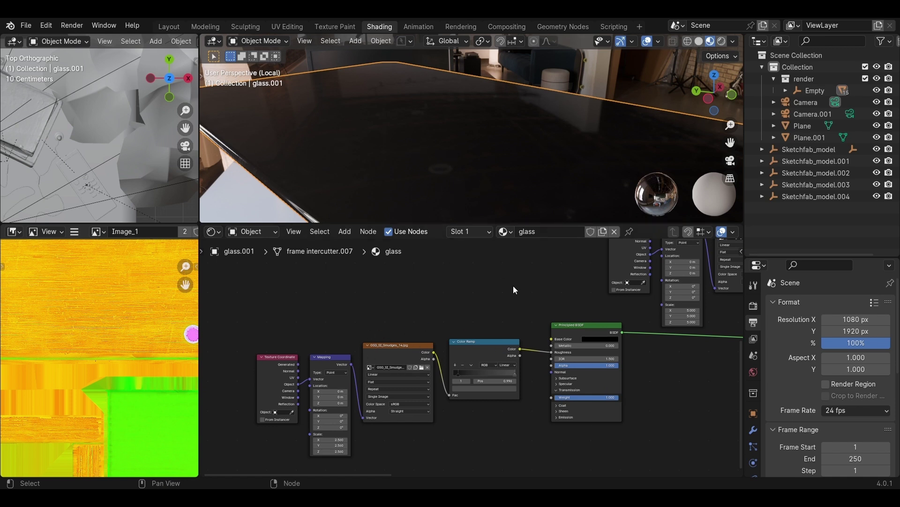
Step: Remove the Principled BSDF→Mix Shader and Mix Shader→Material Output links so the glass renders black
{"action": "middle_click_drag", "start_coordinate": [513, 286], "coordinate": [396, 303]}
{"action": "middle_click_drag", "start_coordinate": [608, 351], "coordinate": [519, 376]}
{"action": "middle_click_drag", "start_coordinate": [544, 180], "coordinate": [399, 211]}
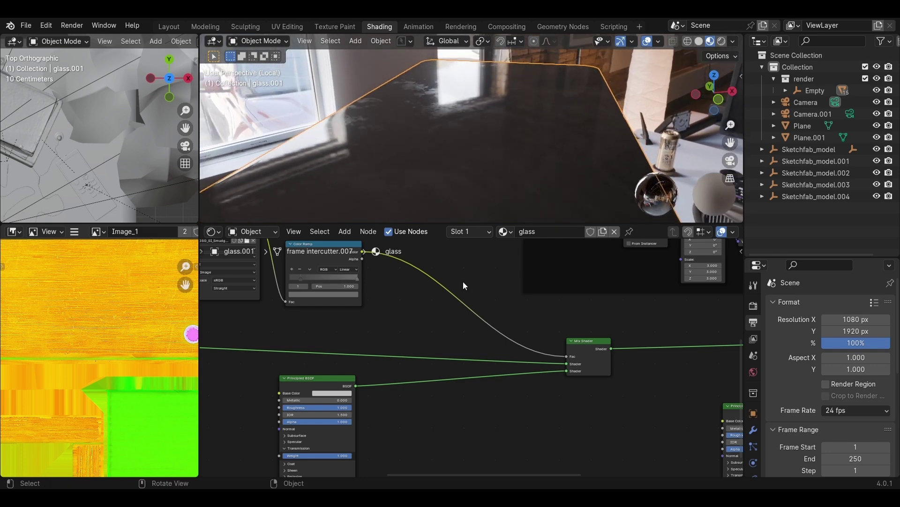
{"action": "scroll", "coordinate": [516, 356], "scroll_direction": "right", "scroll_amount": 8, "text": "ctrl"}
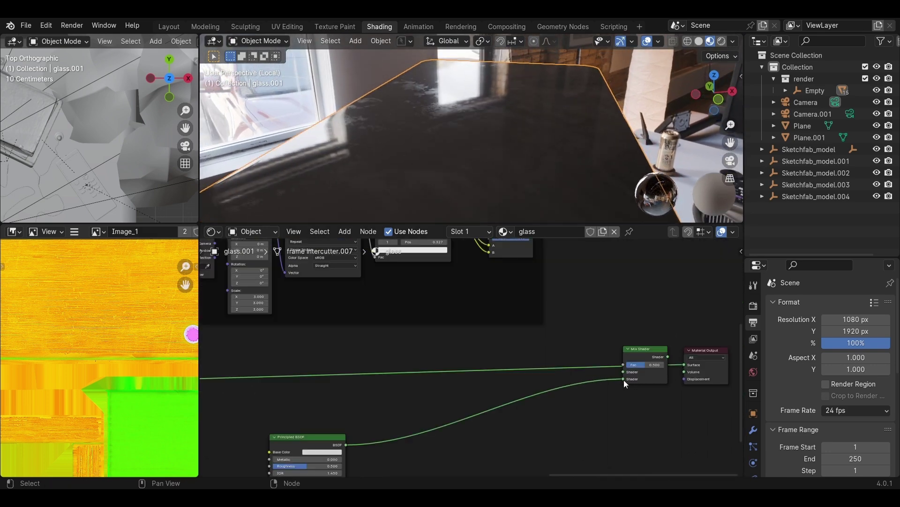
{"action": "left_click_drag", "start_coordinate": [624, 379], "coordinate": [652, 389]}
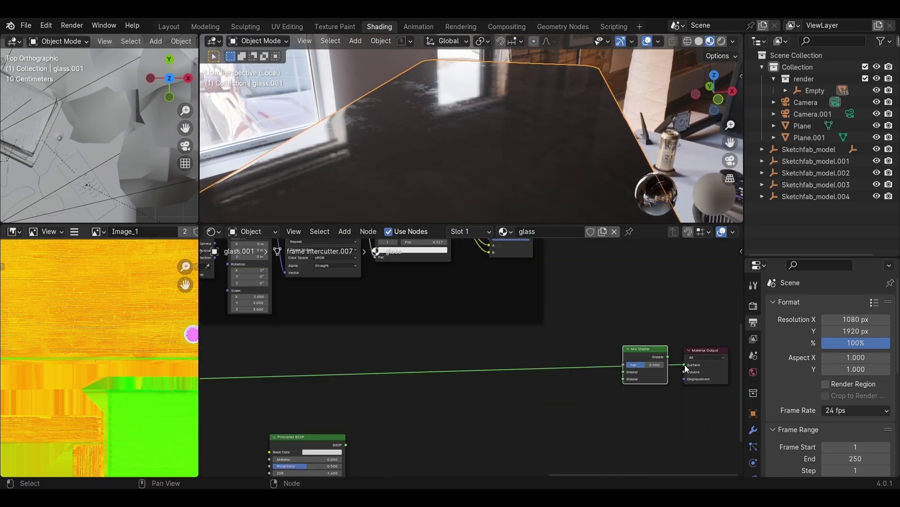
{"action": "left_click_drag", "start_coordinate": [684, 365], "coordinate": [626, 373]}
Step: Wire the Overlay result straight into the Material Output Surface to preview the dust mask on the glass
{"action": "middle_click_drag", "start_coordinate": [626, 373], "coordinate": [556, 411]}
{"action": "scroll", "coordinate": [517, 338], "scroll_direction": "right", "scroll_amount": 1, "text": "ctrl"}
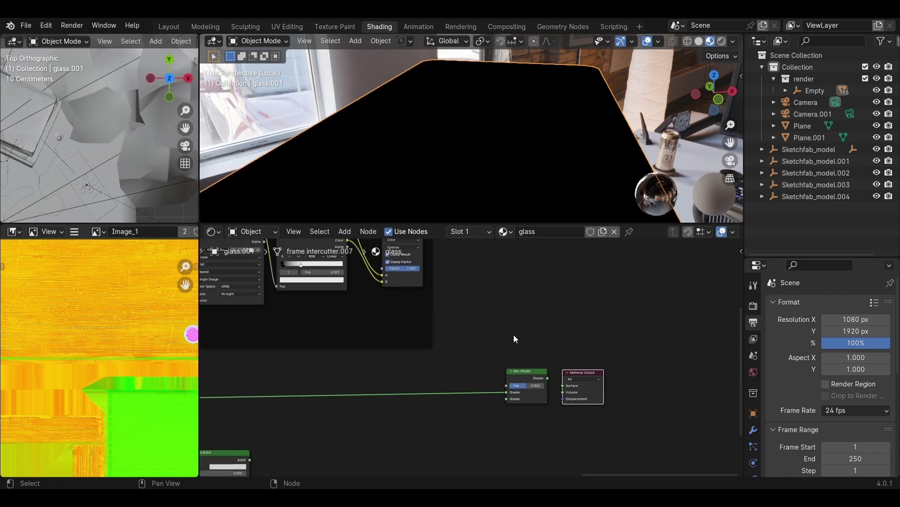
{"action": "middle_click_drag", "start_coordinate": [516, 338], "coordinate": [527, 364]}
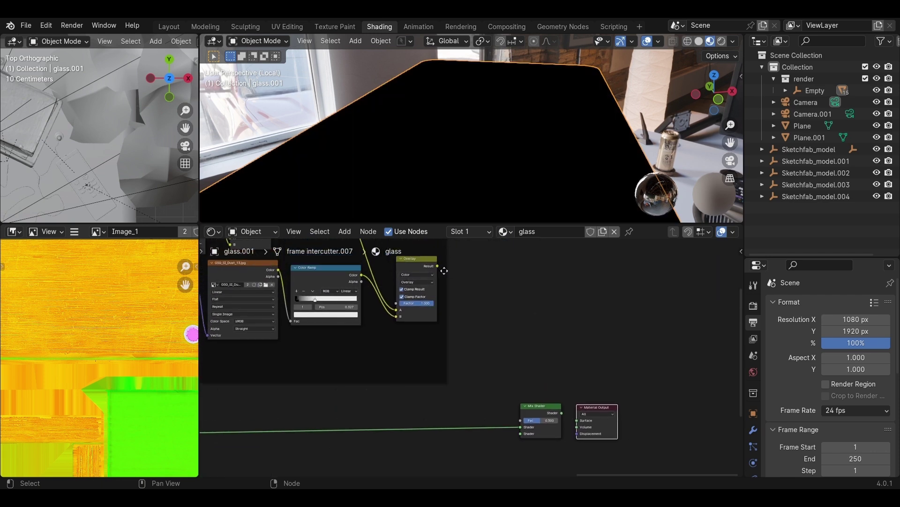
{"action": "left_click_drag", "start_coordinate": [437, 265], "coordinate": [584, 426]}
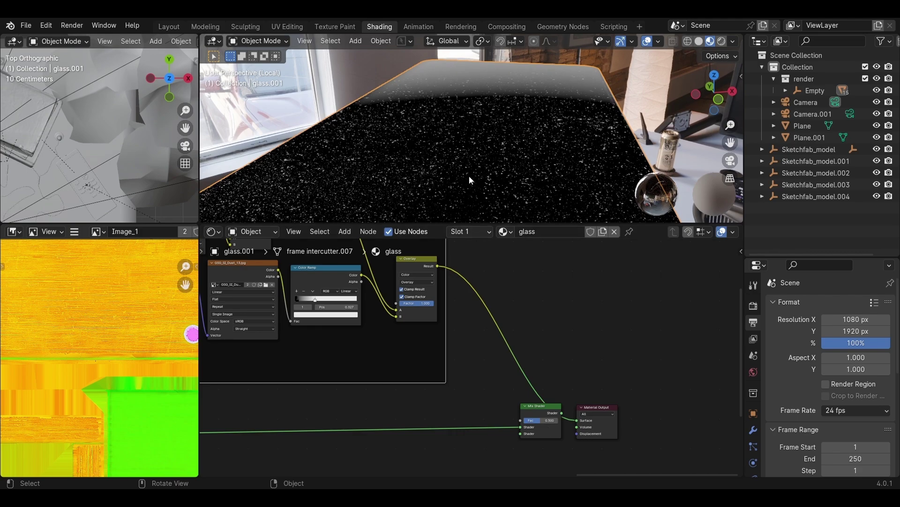
{"action": "middle_click_drag", "start_coordinate": [506, 164], "coordinate": [440, 189]}
{"action": "middle_click_drag", "start_coordinate": [400, 162], "coordinate": [517, 185]}
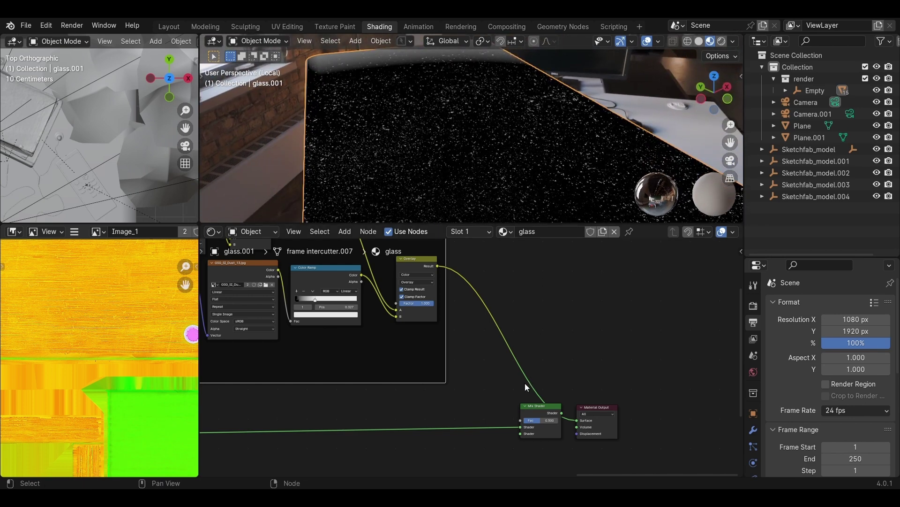
Step: Reconnect Principled BSDF into the Mix Shader and the Mix Shader into Surface
{"action": "scroll", "coordinate": [290, 465], "scroll_direction": "down", "scroll_amount": 2, "text": "shift"}
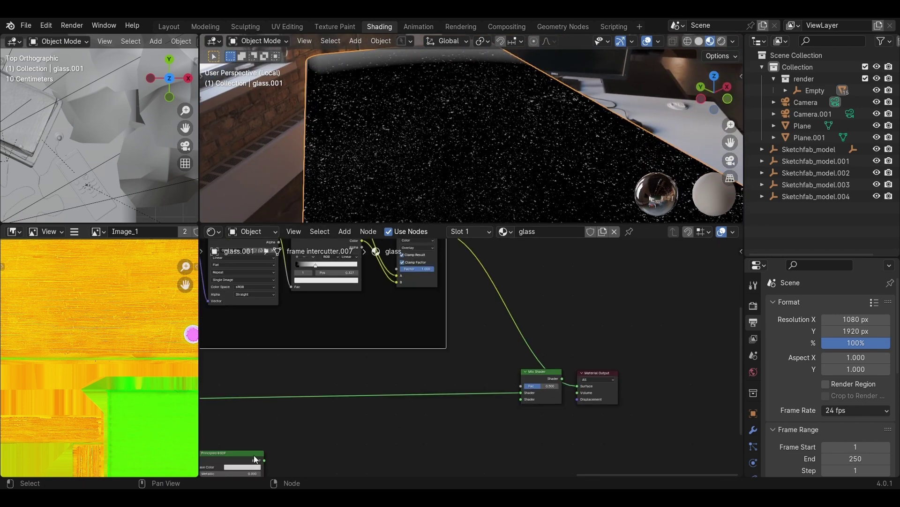
{"action": "left_click_drag", "start_coordinate": [255, 455], "coordinate": [523, 401]}
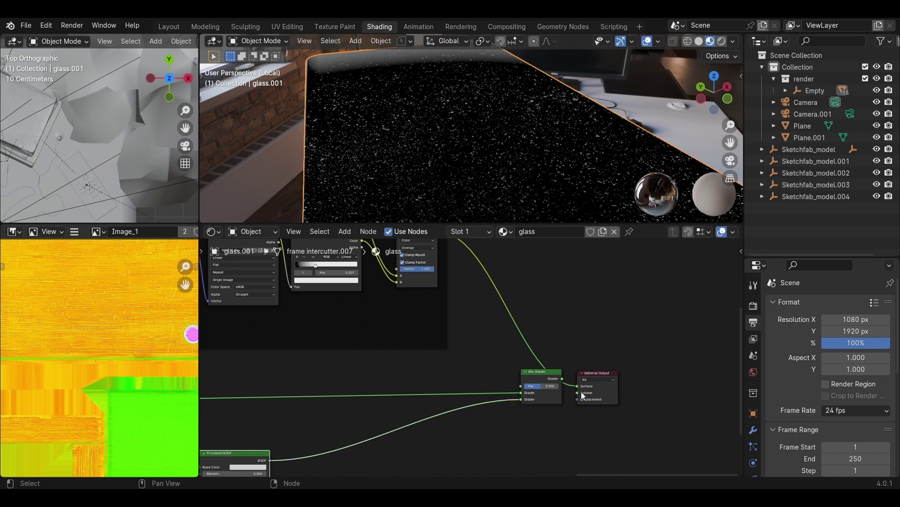
{"action": "left_click_drag", "start_coordinate": [577, 385], "coordinate": [513, 384]}
{"action": "middle_click_drag", "start_coordinate": [525, 145], "coordinate": [514, 161]}
{"action": "middle_click_drag", "start_coordinate": [531, 332], "coordinate": [675, 373]}
{"action": "key", "text": "ctrl+space"}
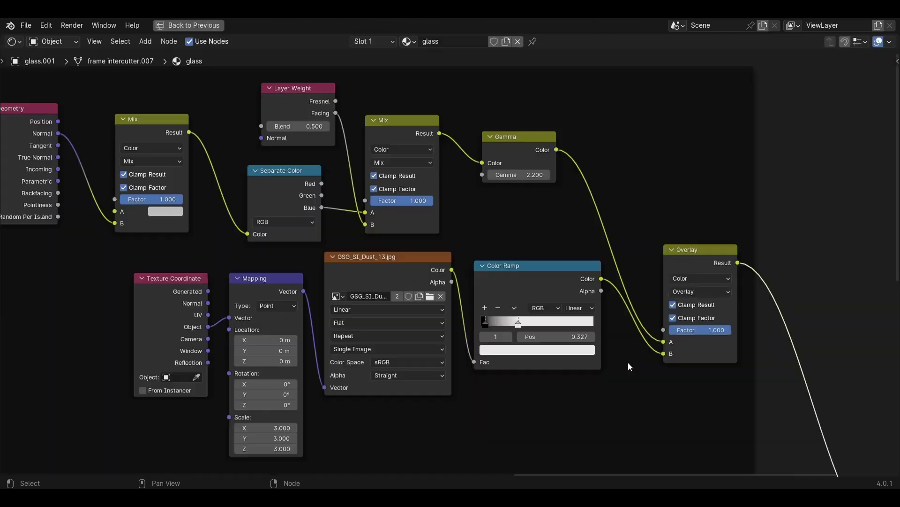
{"action": "middle_click_drag", "start_coordinate": [536, 368], "coordinate": [603, 371]}
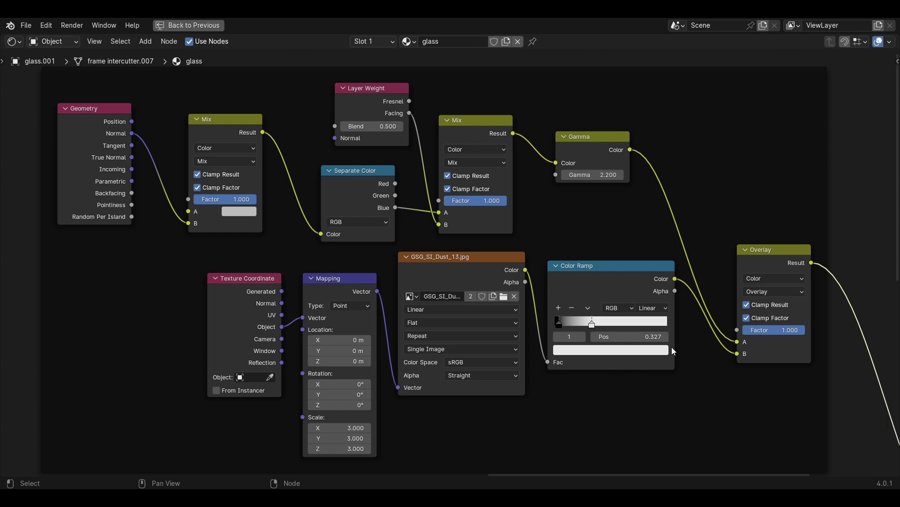
{"action": "key", "text": "ctrl"}
{"action": "key", "text": "ctrl+space"}
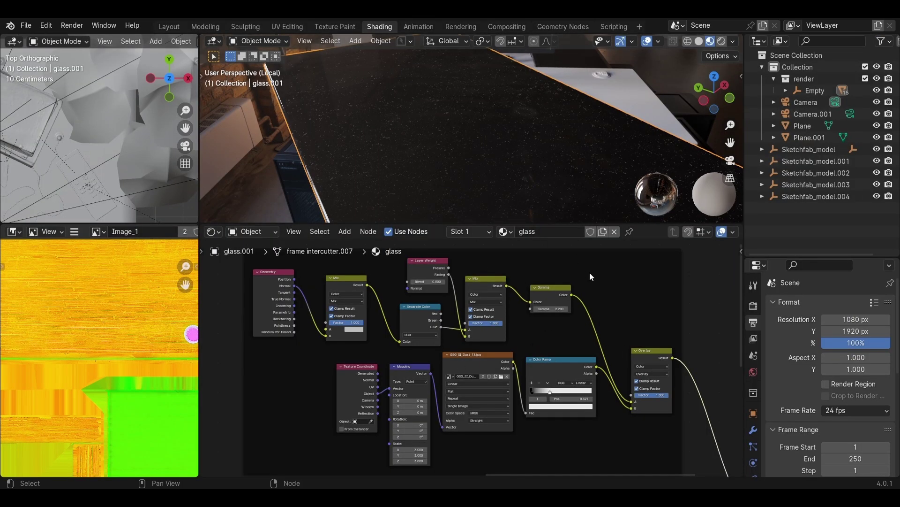
Step: Exit Local View with numpad / to show the whole nightstand, phone and nearby books
{"action": "middle_click_drag", "start_coordinate": [503, 150], "coordinate": [498, 174]}
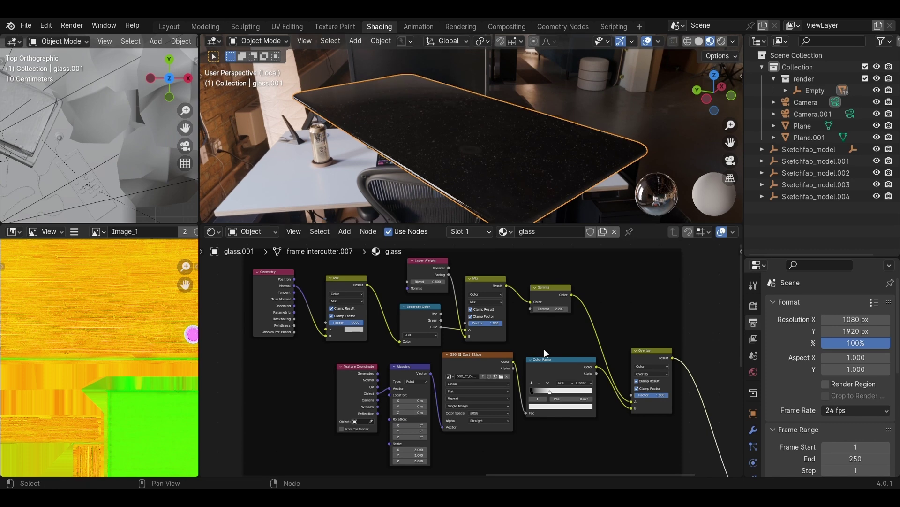
{"action": "mouse_move", "coordinate": [649, 326]}
{"action": "middle_mouse_down"}
{"action": "mouse_move", "coordinate": [618, 330]}
{"action": "mouse_move", "coordinate": [631, 329]}
{"action": "middle_mouse_up"}
{"action": "middle_click_drag", "start_coordinate": [502, 155], "coordinate": [488, 167]}
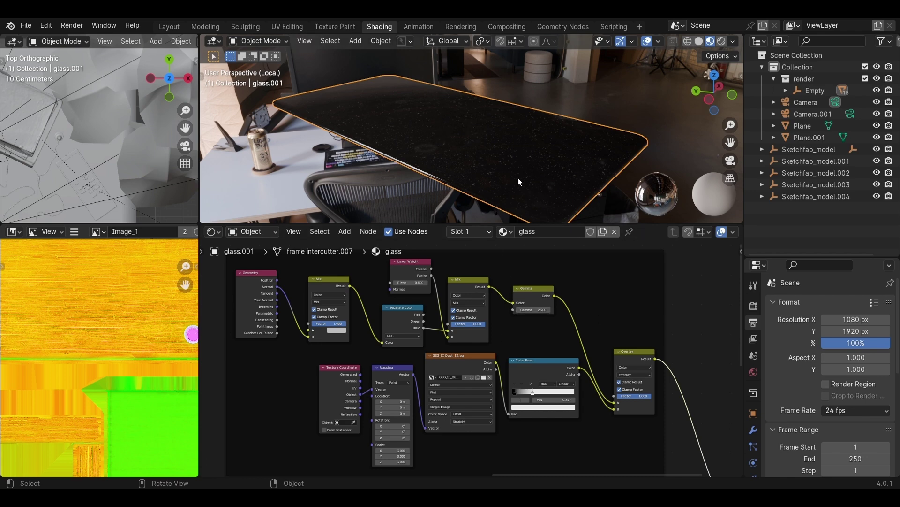
{"action": "middle_click_drag", "start_coordinate": [459, 188], "coordinate": [419, 147]}
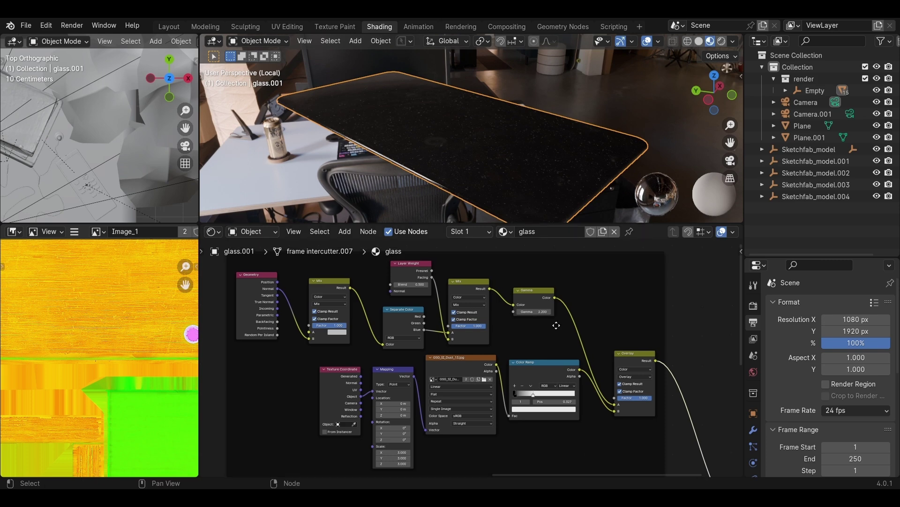
{"action": "key", "text": "KP_Divide"}
{"action": "middle_click_drag", "start_coordinate": [493, 172], "coordinate": [575, 159]}
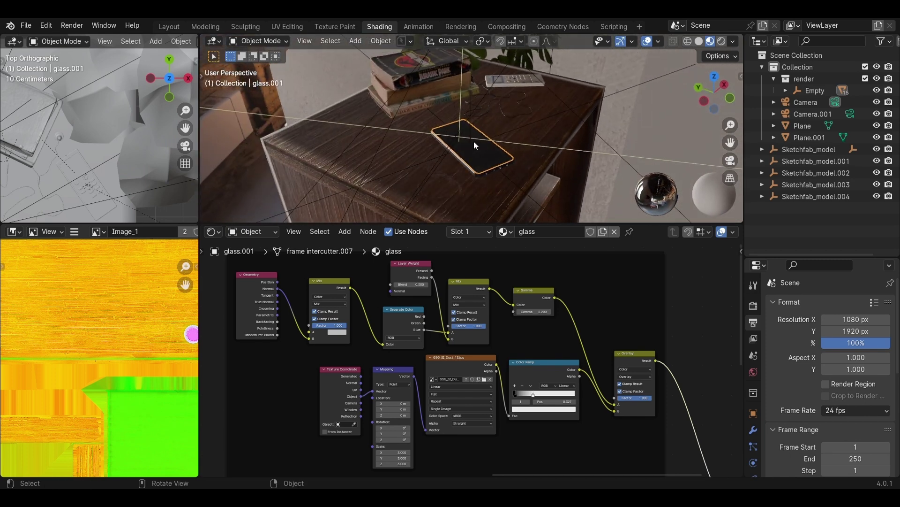
Step: Orbit to a higher, closer view of the phone on the nightstand
{"action": "middle_click_drag", "start_coordinate": [474, 141], "coordinate": [556, 97]}
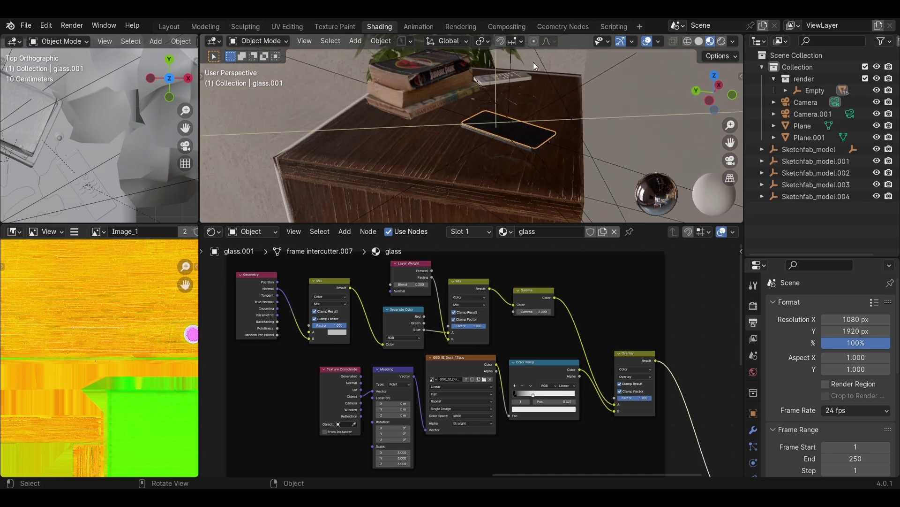
{"action": "middle_click_drag", "start_coordinate": [533, 62], "coordinate": [489, 204]}
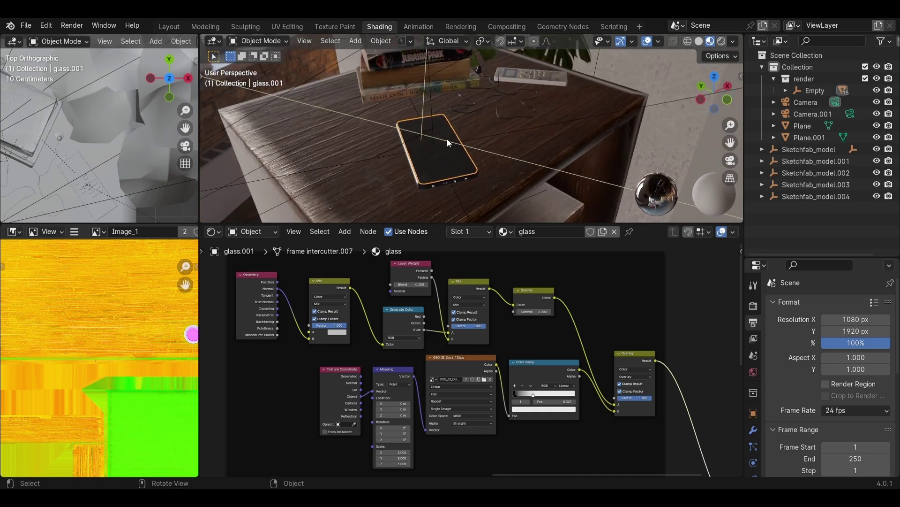
{"action": "middle_click_drag", "start_coordinate": [447, 139], "coordinate": [452, 154]}
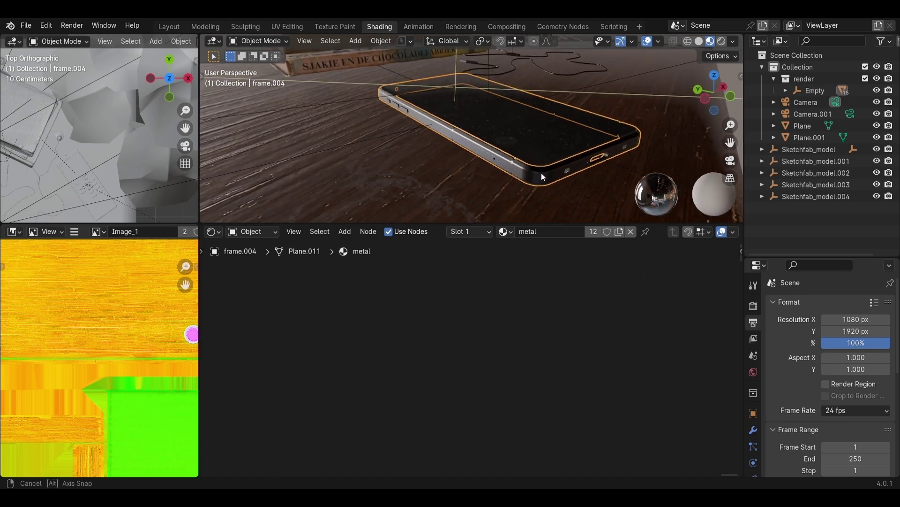
{"action": "middle_click_drag", "start_coordinate": [543, 174], "coordinate": [524, 174]}
{"action": "middle_click_drag", "start_coordinate": [410, 158], "coordinate": [431, 161]}
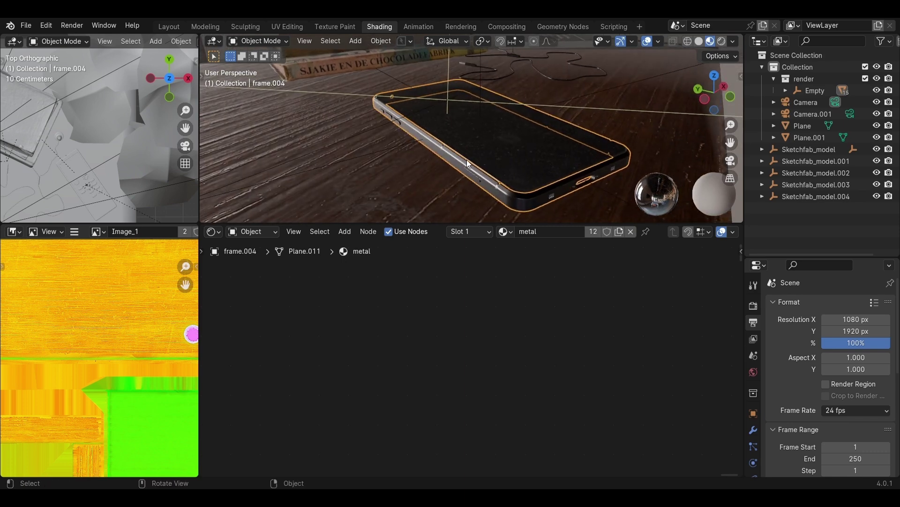